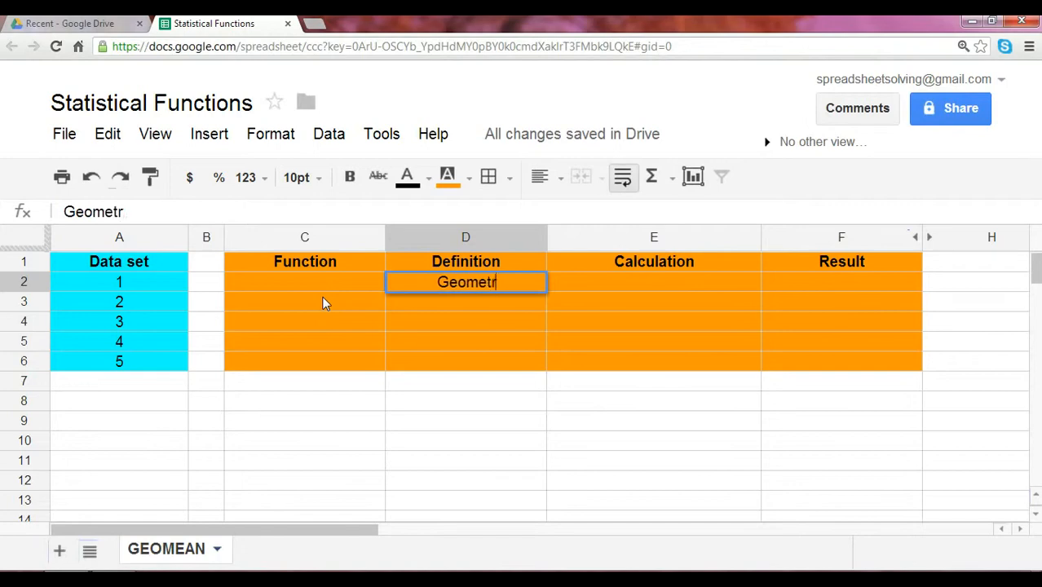
# Fill the Definition column with "Geometric mean" in D2 and "Arithmetic mean" in D4
pyautogui.press('Return')
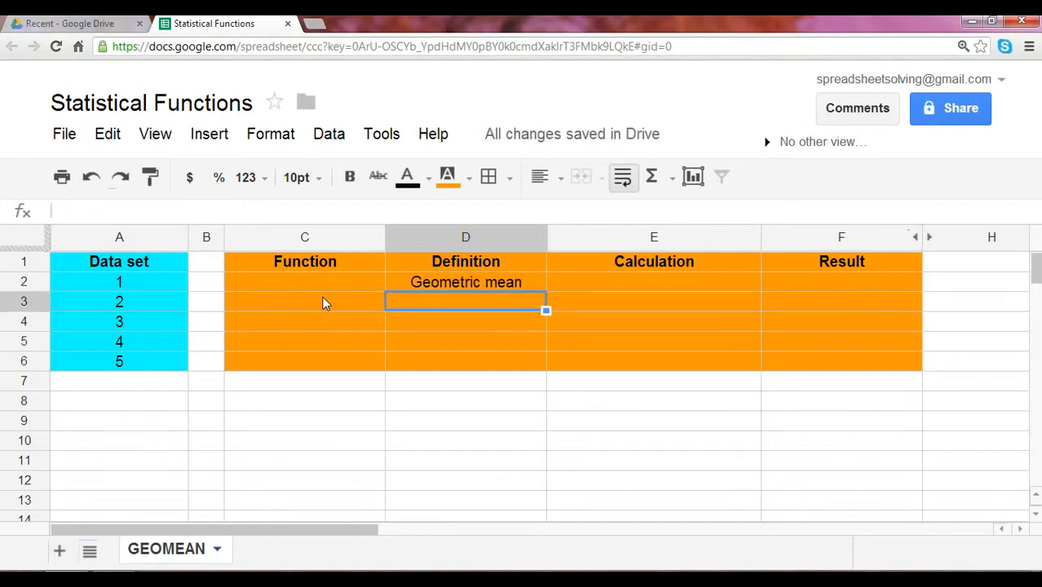
pyautogui.press('Down')
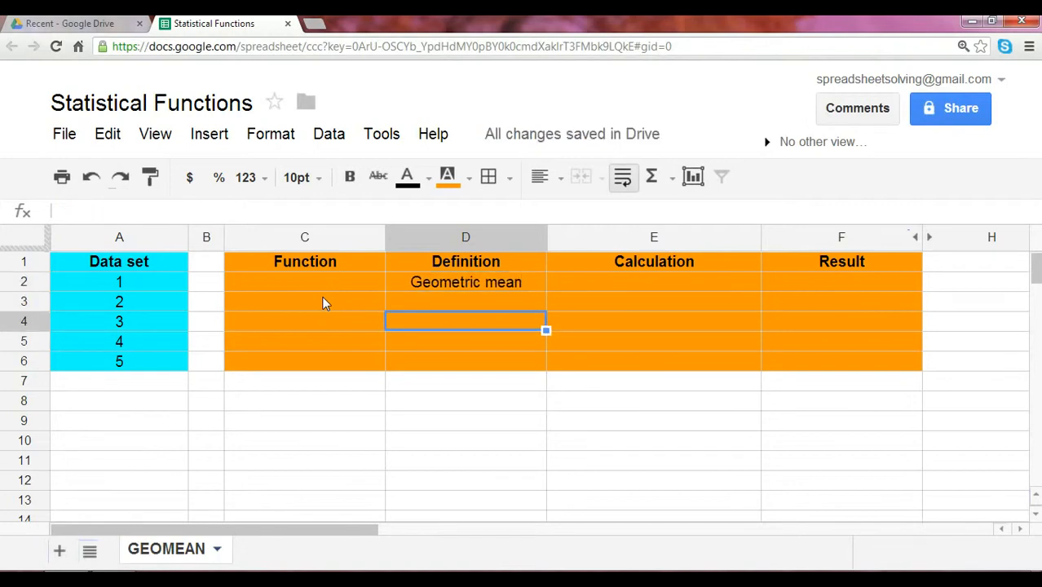
pyautogui.write('Arithm')
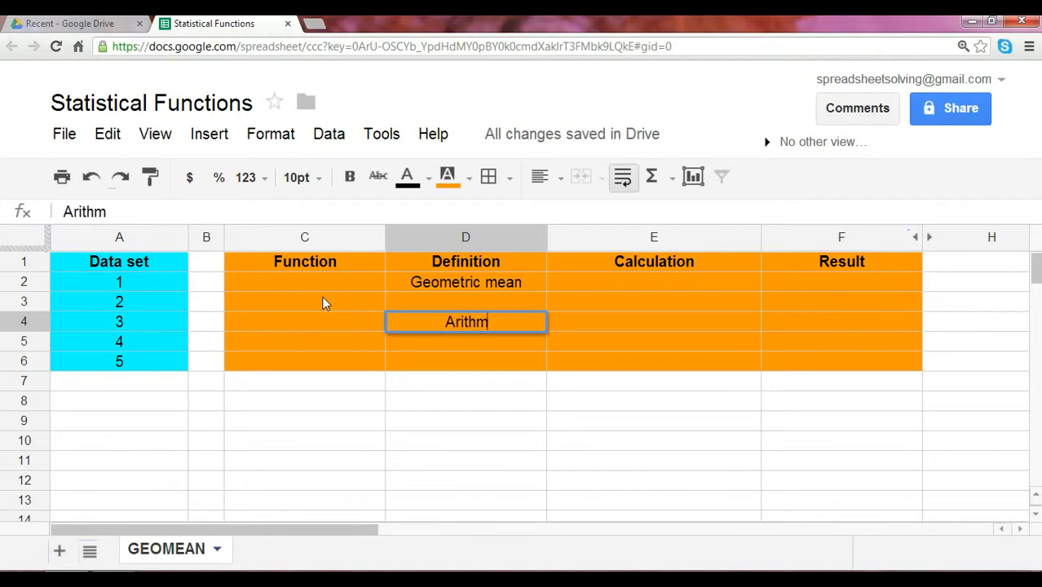
pyautogui.write('etic mean')
pyautogui.press('Return')
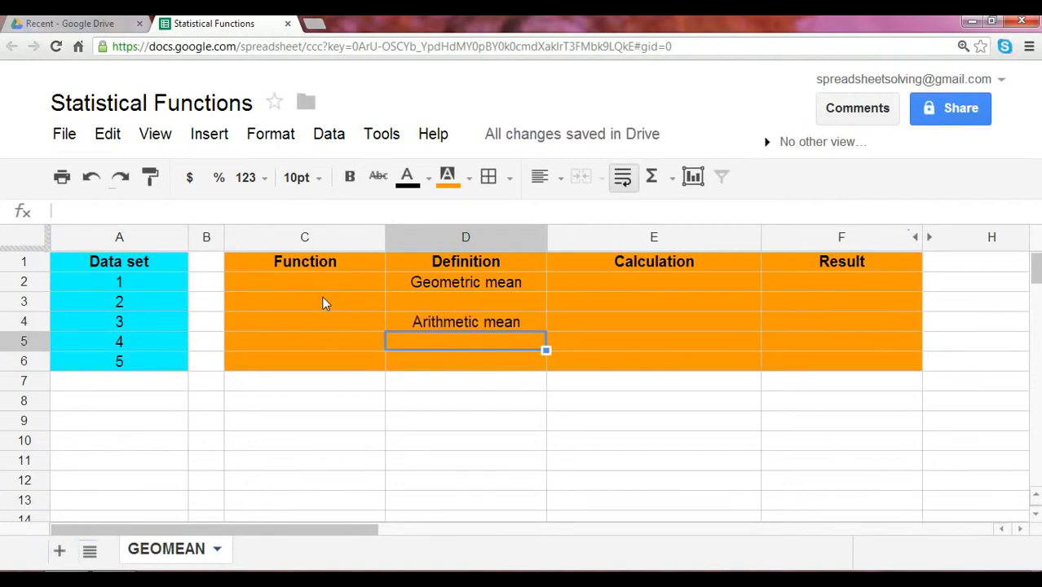
# Start the arithmetic mean formula in Calculation cell E4 with the sum of the data set range A2:A6
pyautogui.press('Up')
pyautogui.press('Up')
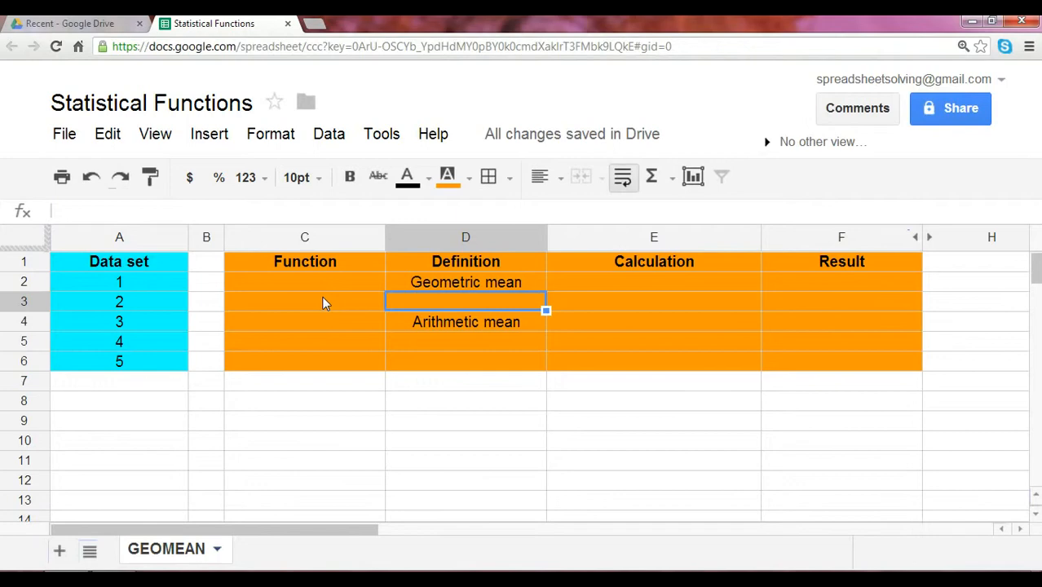
pyautogui.press('Down')
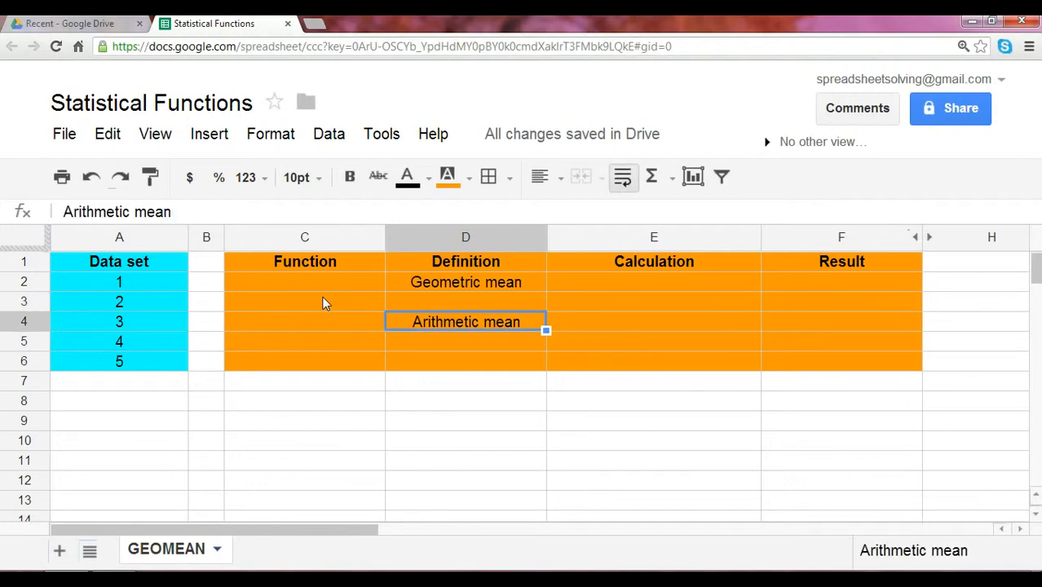
pyautogui.press('Right')
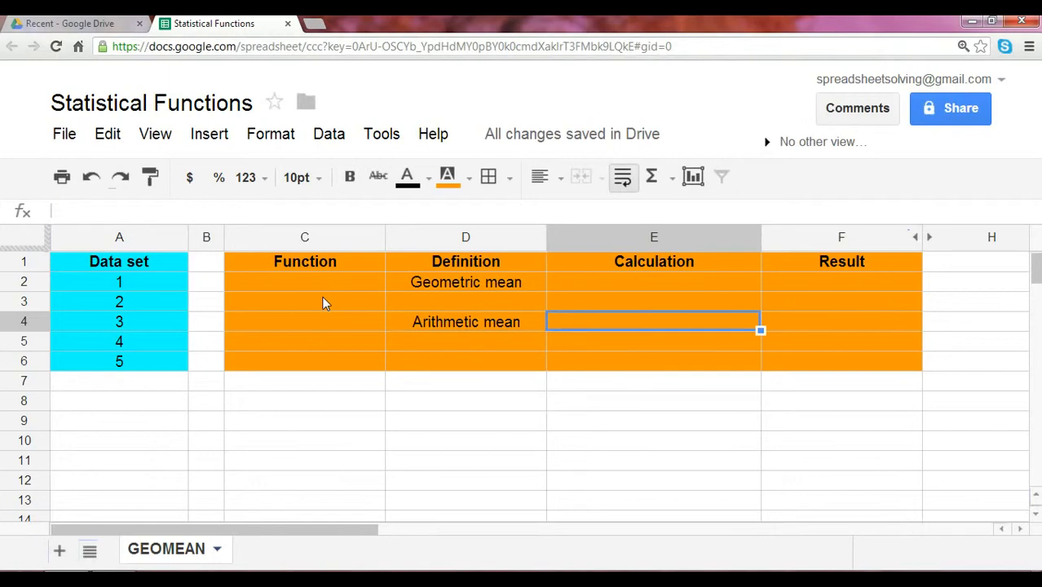
pyautogui.press('Left')
pyautogui.press('Left')
pyautogui.press('Right')
pyautogui.press('Right')
pyautogui.write('=su')
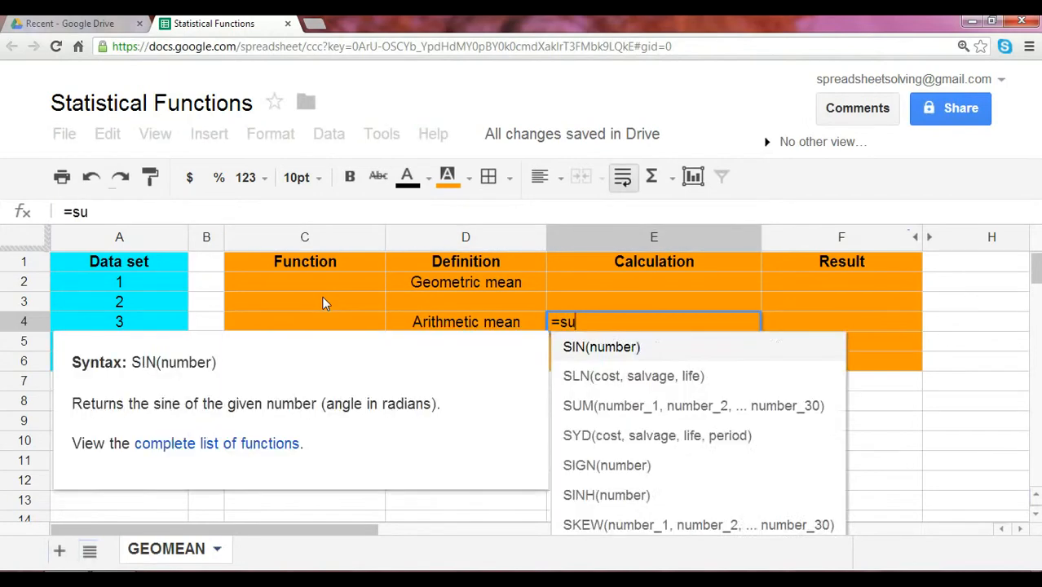
pyautogui.write('m(')
pyautogui.press('Left')
pyautogui.press('Left')
pyautogui.press('Left')
pyautogui.press('Left')
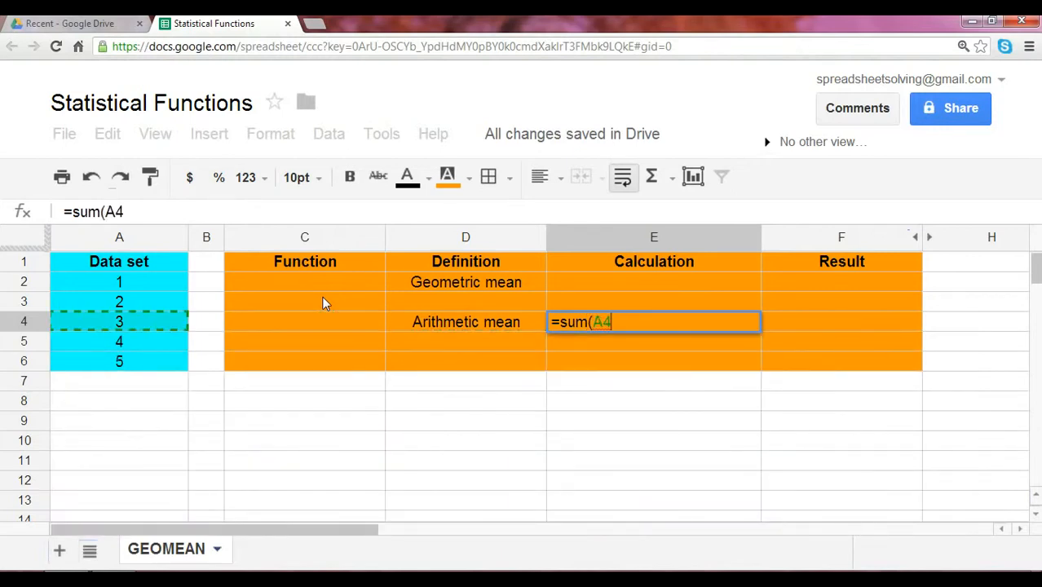
pyautogui.press('Up')
pyautogui.press('Up')
pyautogui.hotkey('shift', 'Down')
pyautogui.hotkey('shift', 'Down')
pyautogui.hotkey('shift', 'Down')
pyautogui.hotkey('shift', 'Down')
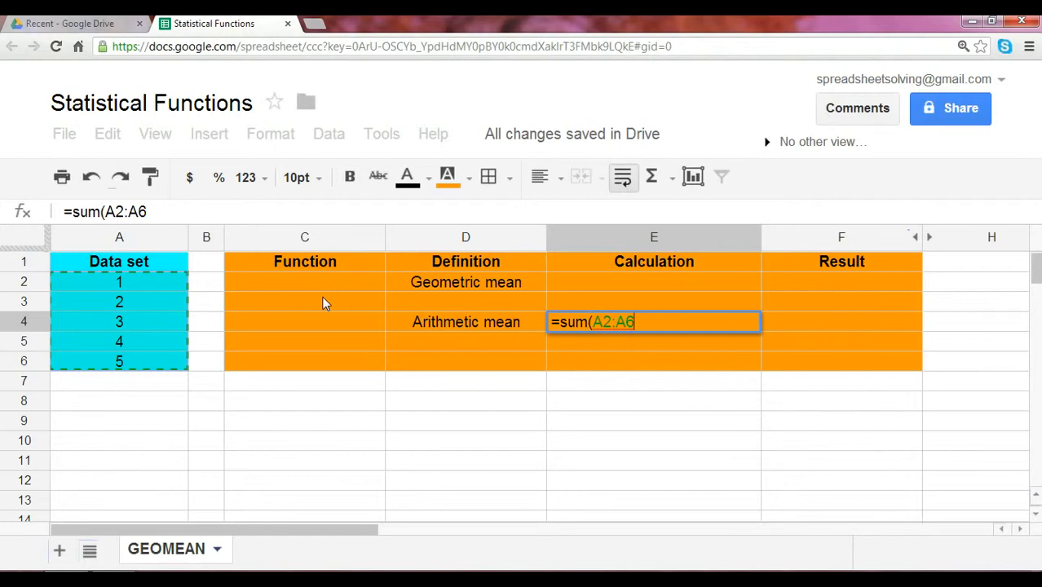
# Complete the formula in E4 as =sum(A2:A6)/count(A2:A6), dividing the sum by the count of the same range
pyautogui.write(')/')
pyautogui.write('count(A2')
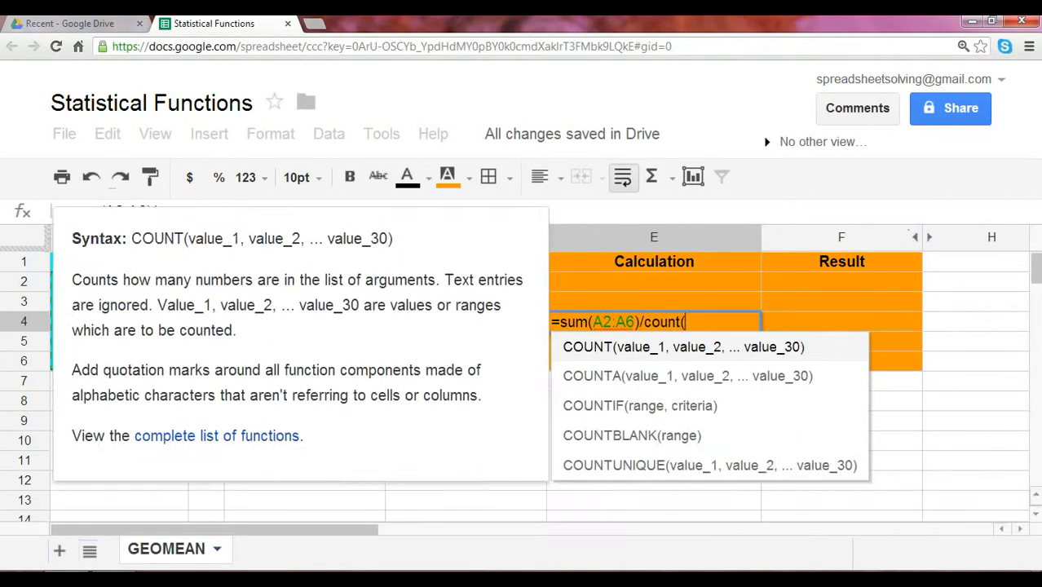
pyautogui.hotkey('shift', 'Down')
pyautogui.hotkey('shift', 'Down')
pyautogui.hotkey('shift', 'Down')
pyautogui.hotkey('shift', 'Down')
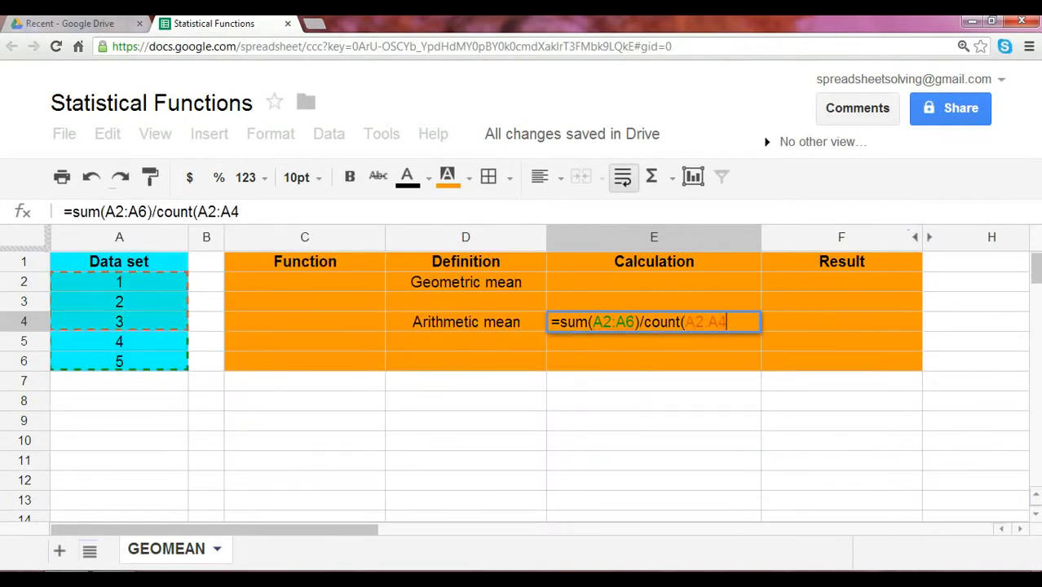
pyautogui.write(')')
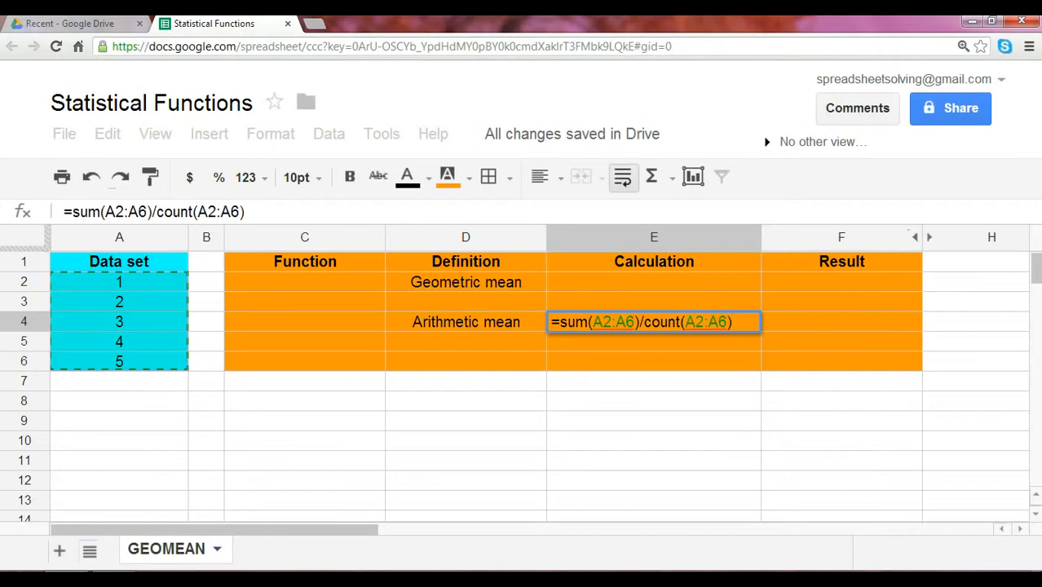
pyautogui.press('Return')
pyautogui.press('Up')
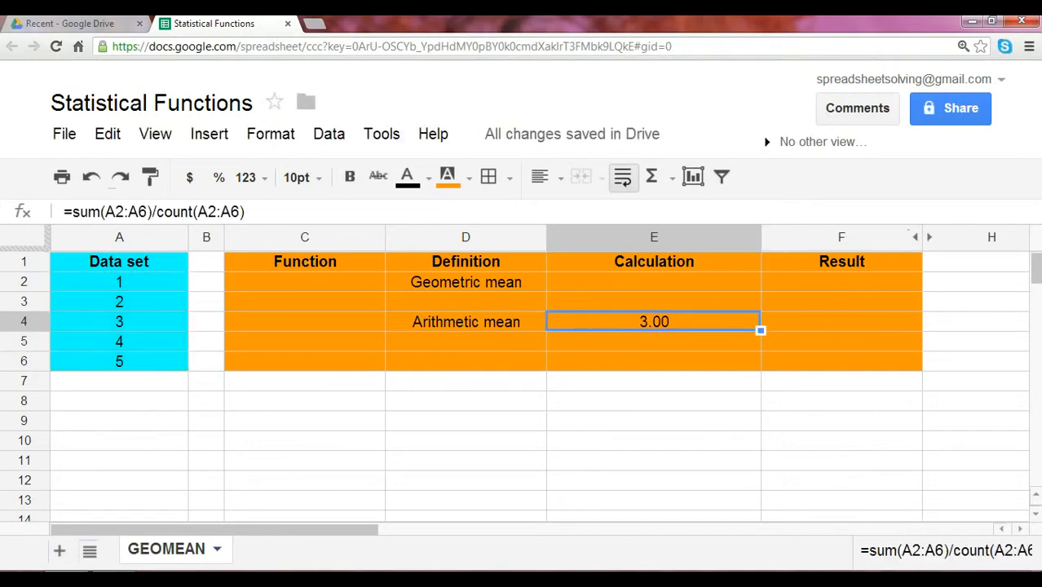
# Enter AVERAGE as the function name in C4 for the arithmetic mean row
pyautogui.press('Right')
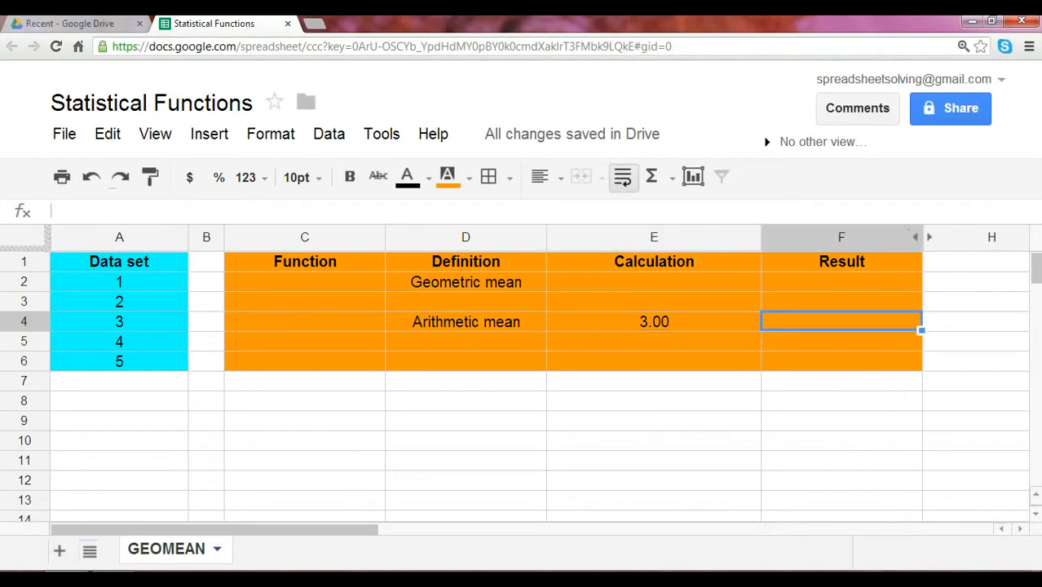
pyautogui.press('Left')
pyautogui.press('Left')
pyautogui.press('Left')
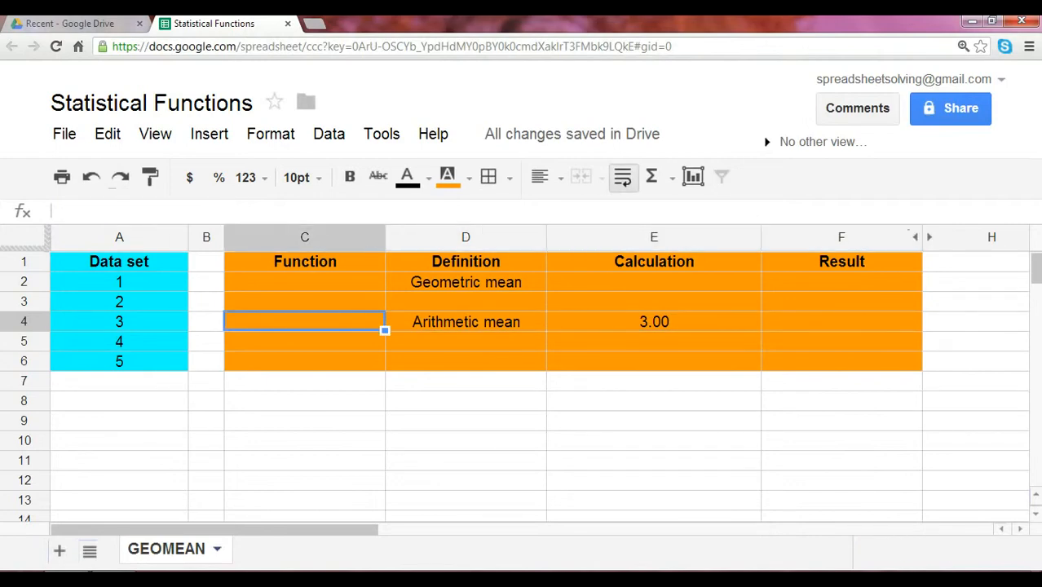
pyautogui.write('A')
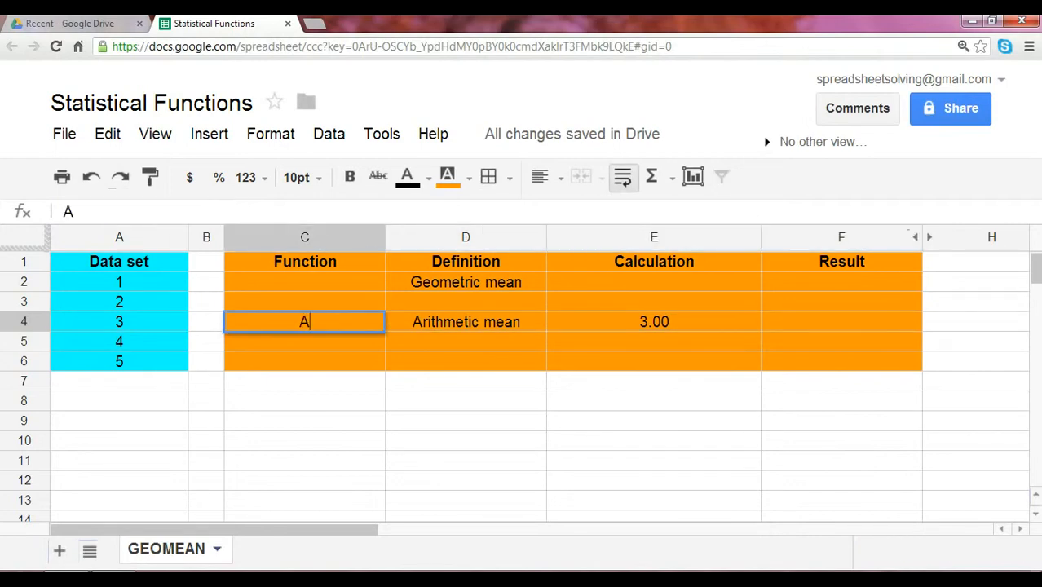
pyautogui.write('VERAGE')
pyautogui.press('Return')
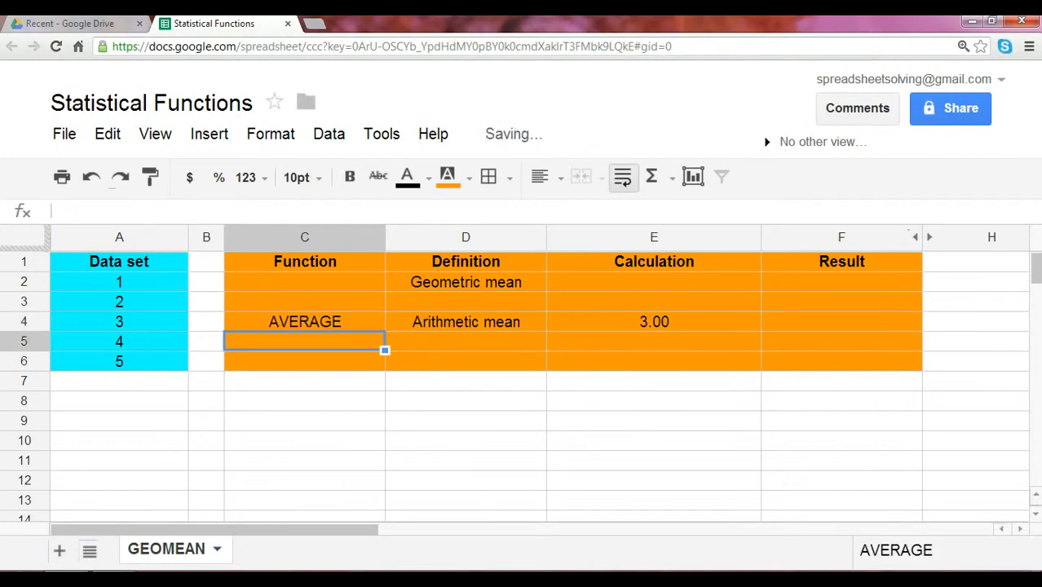
# Enter the formula =average(A2:A6) in Result cell F4 of the arithmetic mean row
pyautogui.press('Up')
pyautogui.press('Right')
pyautogui.press('Right')
pyautogui.press('Right')
pyautogui.write('=average(')
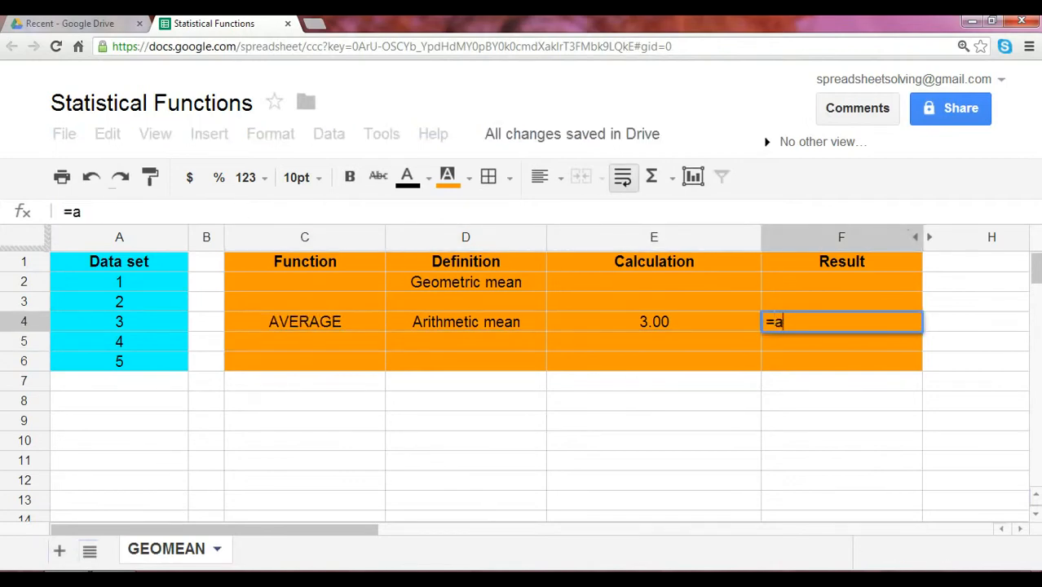
pyautogui.press('Left')
pyautogui.press('Left')
pyautogui.press('Left')
pyautogui.press('Left')
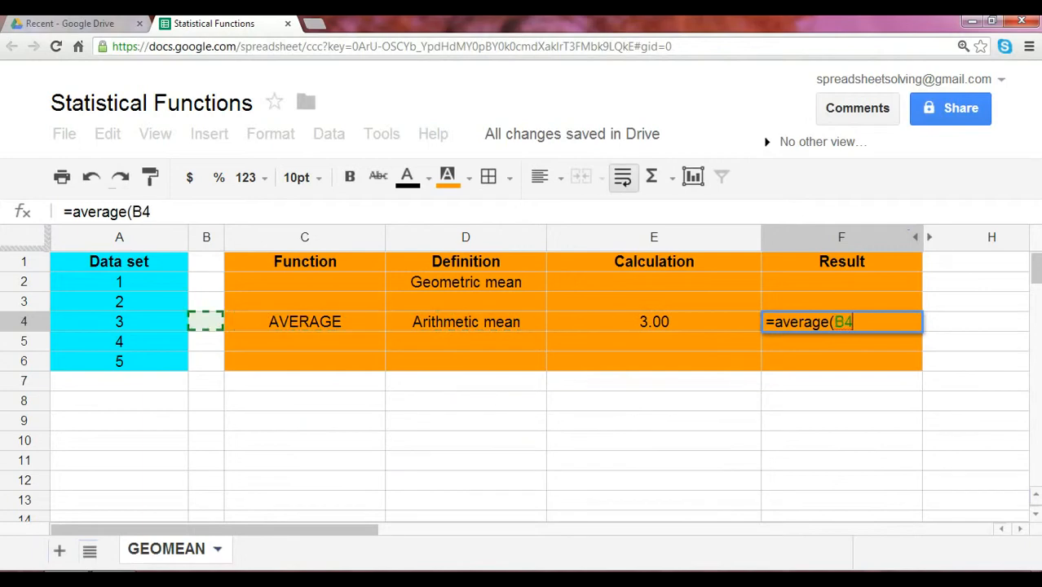
pyautogui.press('Left')
pyautogui.press('Up')
pyautogui.press('Up')
pyautogui.hotkey('shift', 'Down')
pyautogui.hotkey('shift', 'Down')
pyautogui.hotkey('shift', 'Down')
pyautogui.hotkey('shift', 'Down')
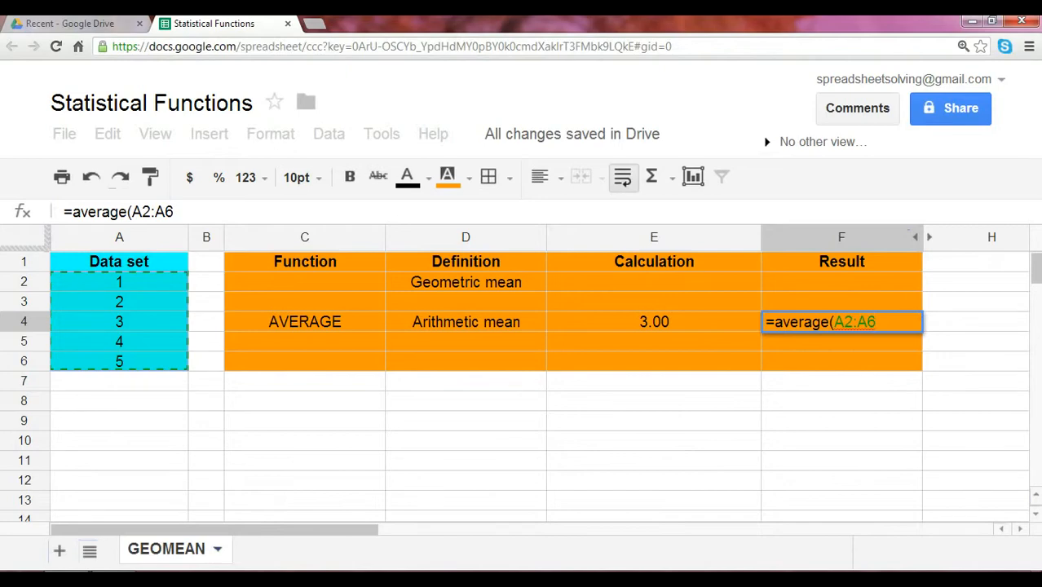
pyautogui.write(')')
pyautogui.press('Return')
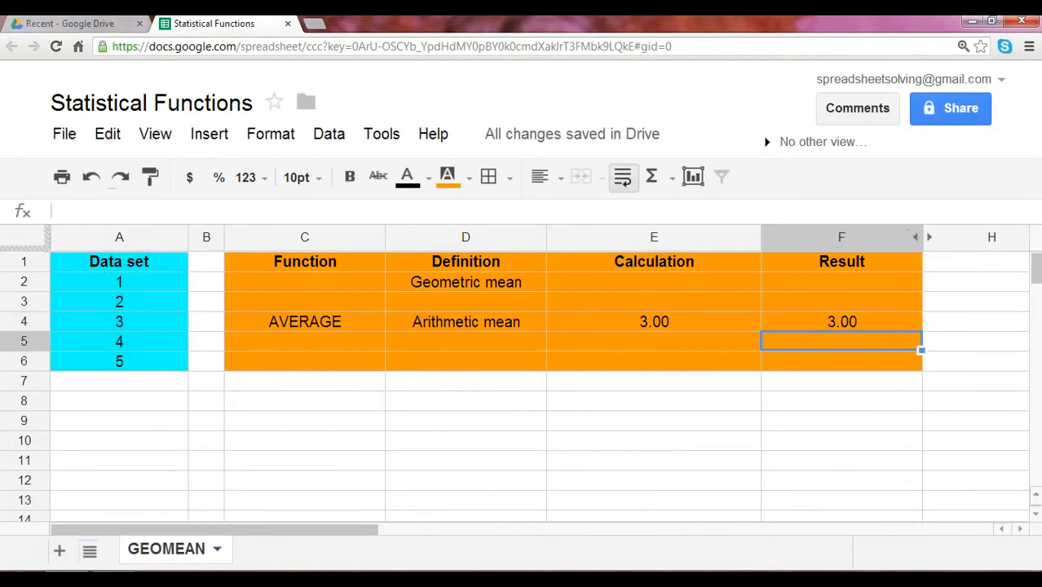
# Turn the formula in E4 into displayed text by adding an apostrophe before =sum(A2:A6)/count(A2:A6)
pyautogui.press('Up')
pyautogui.press('Left')
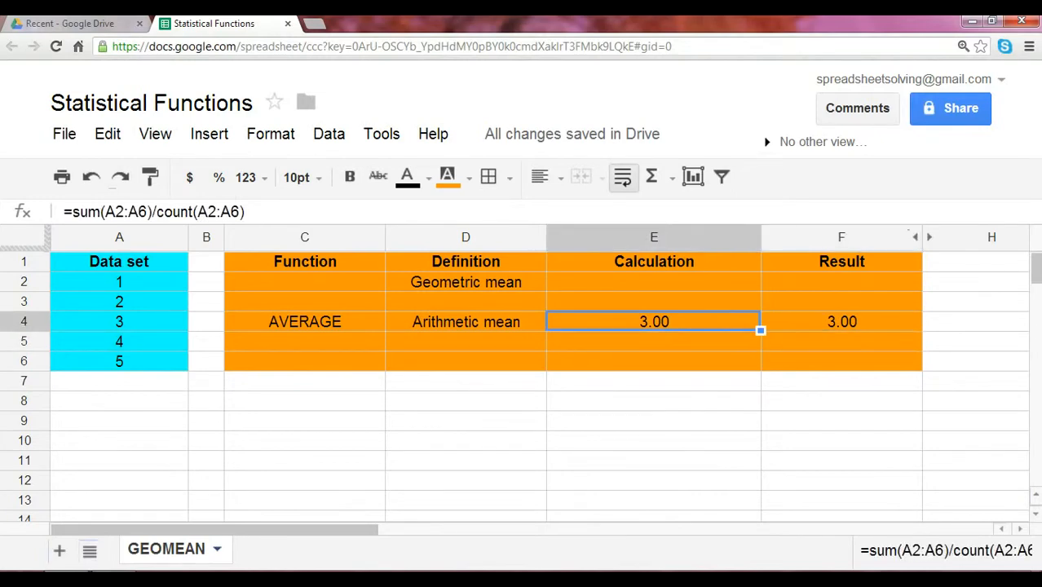
pyautogui.press('Return')
pyautogui.hotkey('ctrl', 'Left')
pyautogui.hotkey('ctrl', 'Left')
pyautogui.hotkey('ctrl', 'Left')
pyautogui.hotkey('ctrl', 'Left')
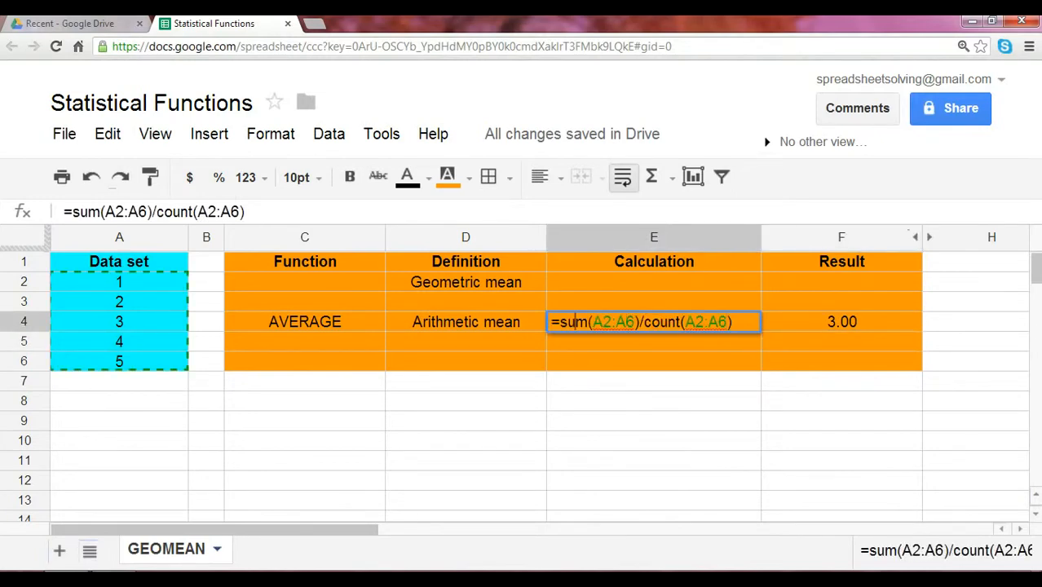
pyautogui.write("'")
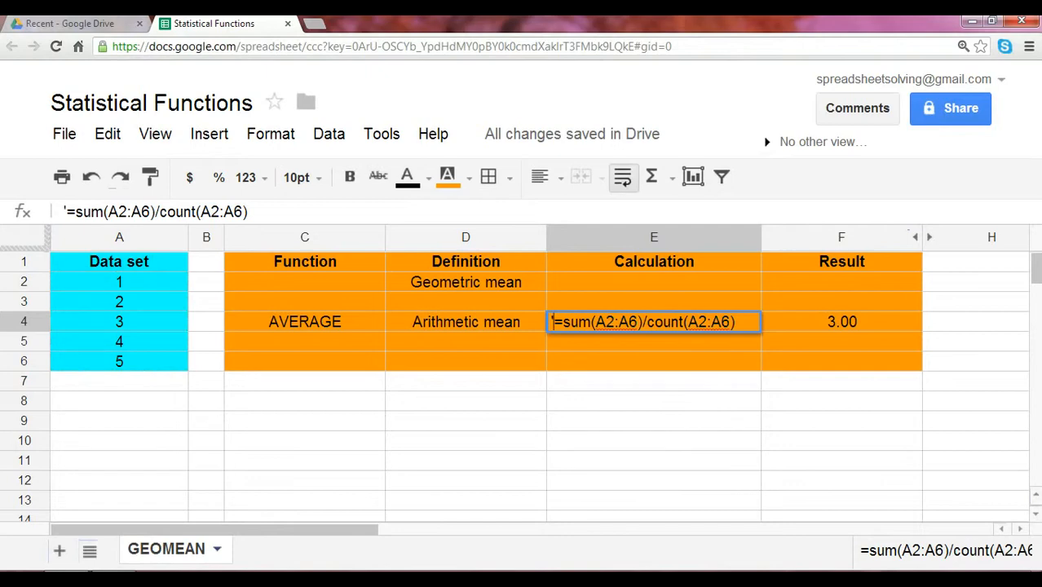
pyautogui.press('Return')
pyautogui.press('Up')
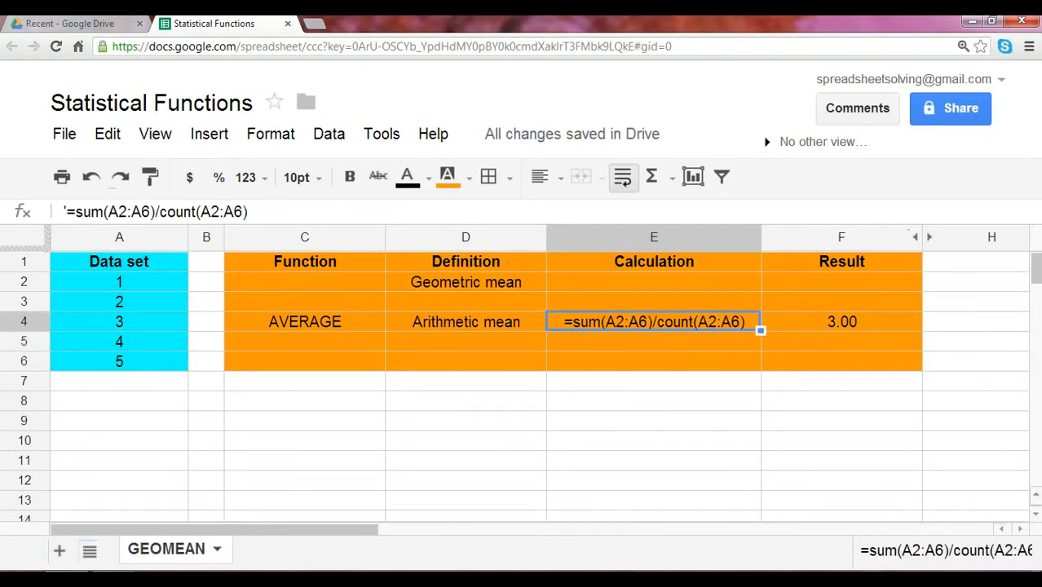
pyautogui.press('Up')
pyautogui.press('Left')
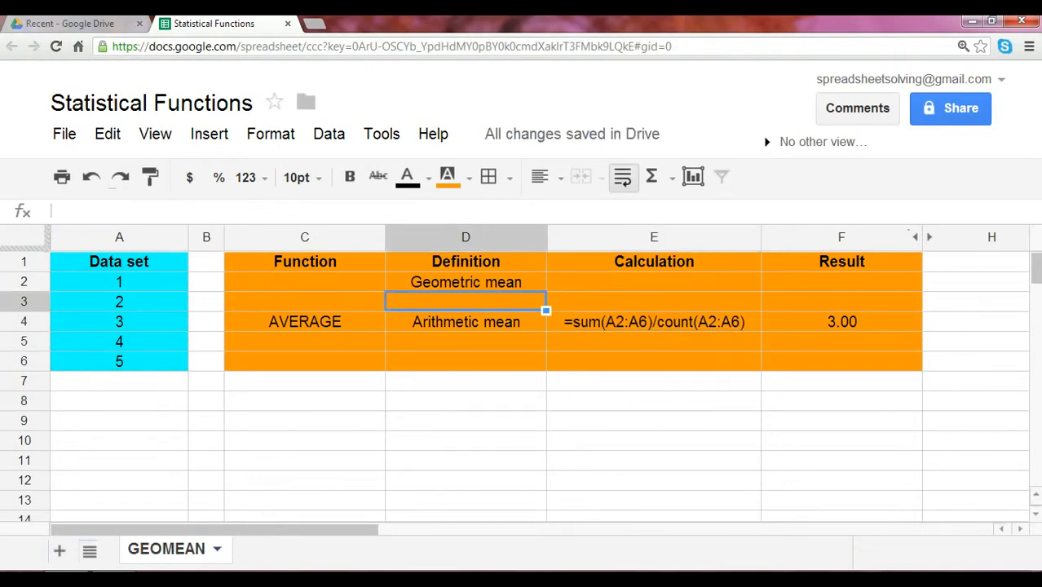
pyautogui.press('Up')
pyautogui.press('Down')
pyautogui.press('Down')
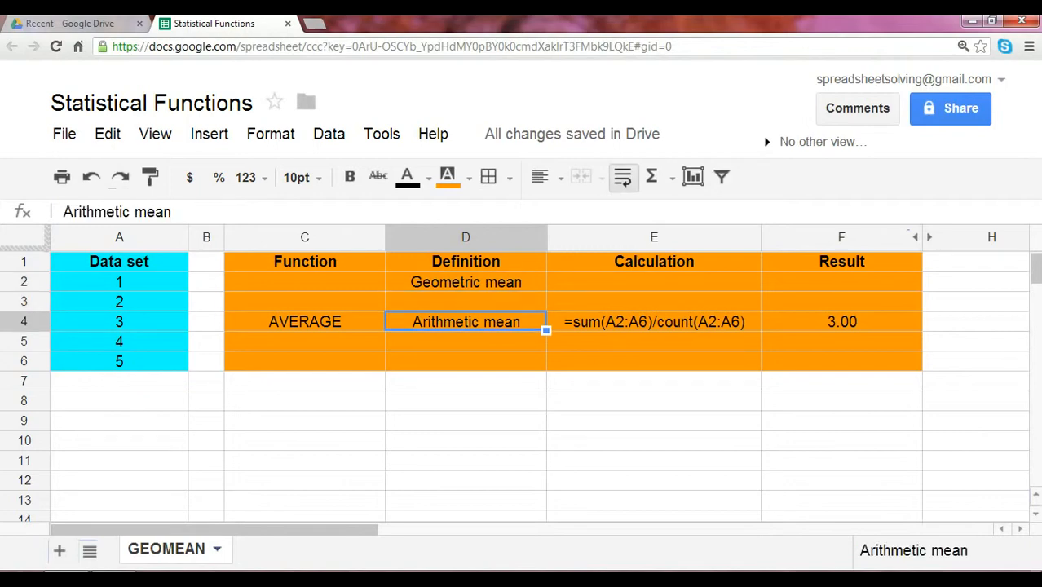
# Calculate the geometric mean in E2 with the formula =product(A2:A6)^(1/5)
pyautogui.press('Up')
pyautogui.press('Up')
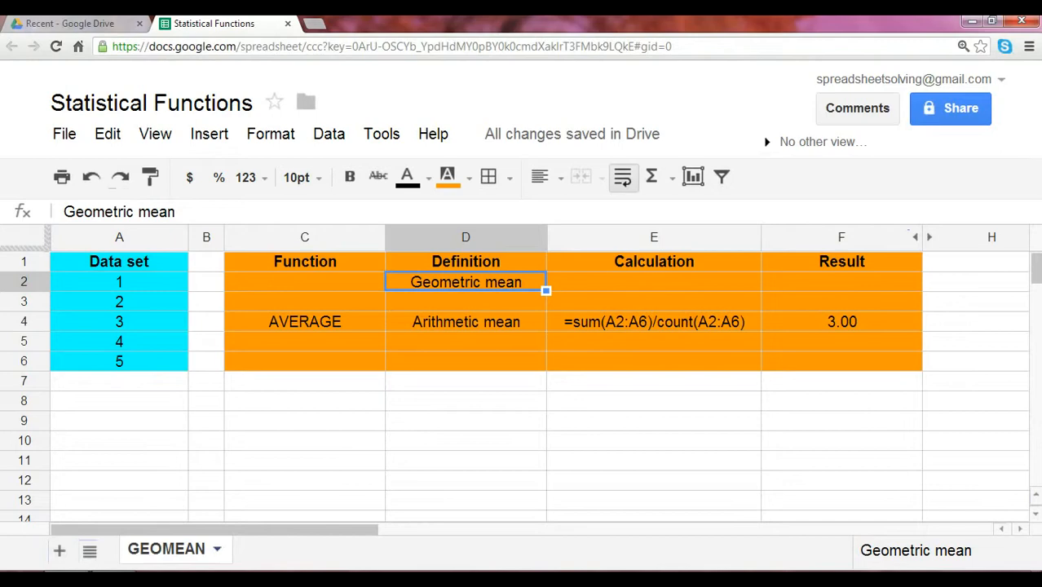
pyautogui.click(654, 282)
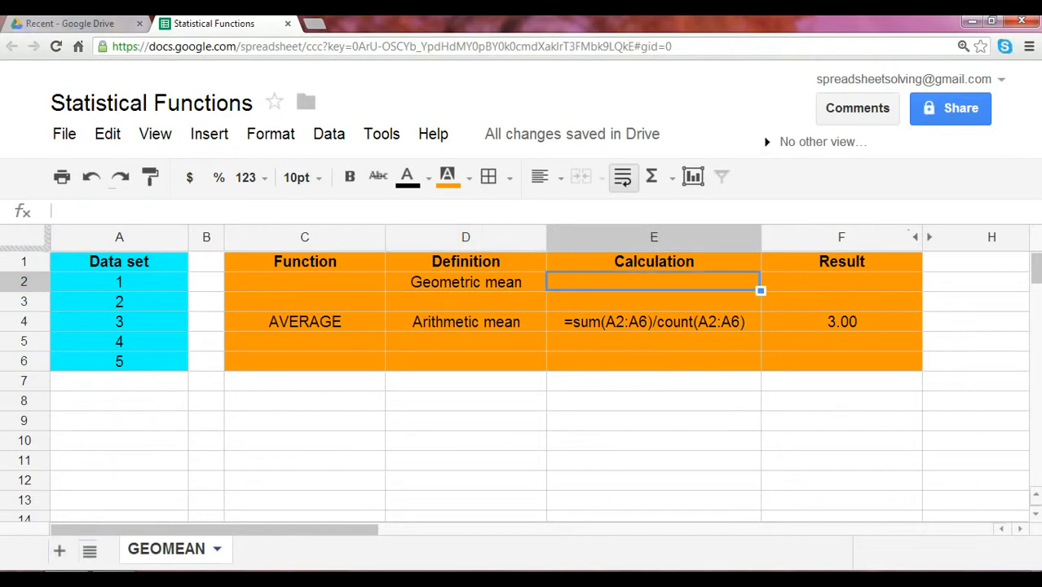
pyautogui.write('=produc')
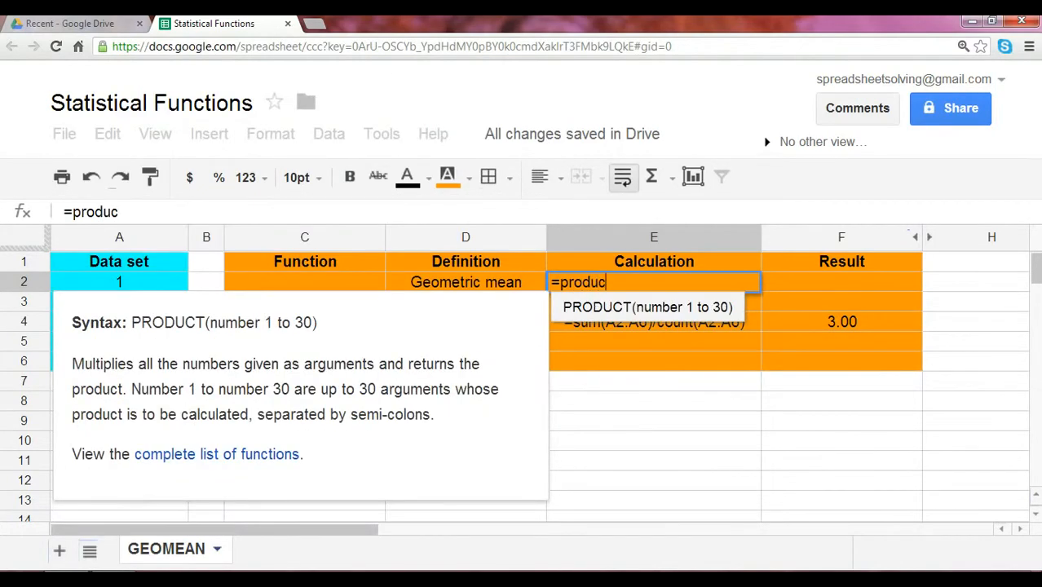
pyautogui.write('t(')
pyautogui.press('Left')
pyautogui.press('Left')
pyautogui.press('Left')
pyautogui.press('Left')
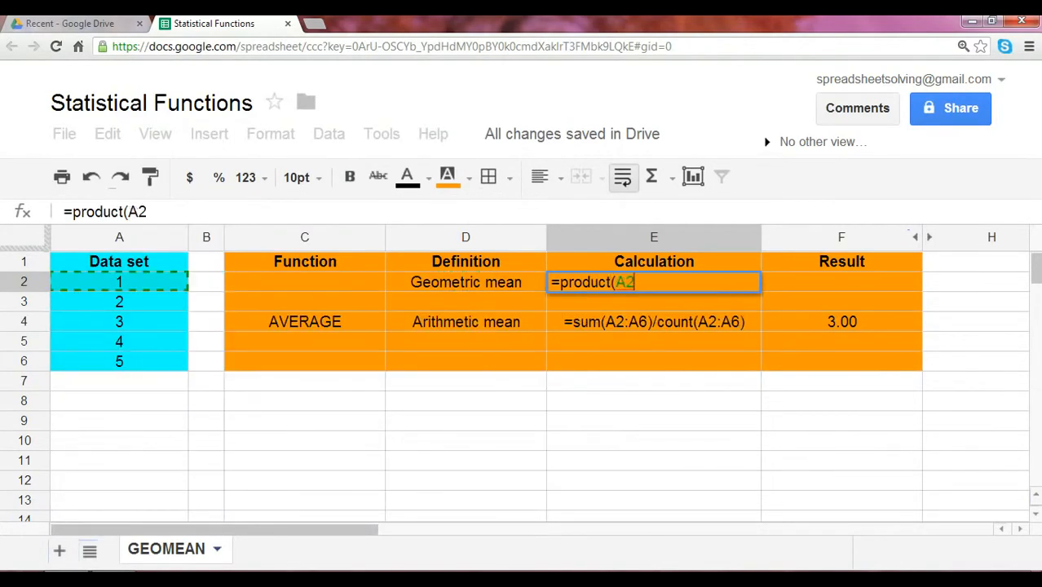
pyautogui.hotkey('shift', 'Down')
pyautogui.hotkey('shift', 'Down')
pyautogui.hotkey('shift', 'Down')
pyautogui.hotkey('shift', 'Down')
pyautogui.write(')')
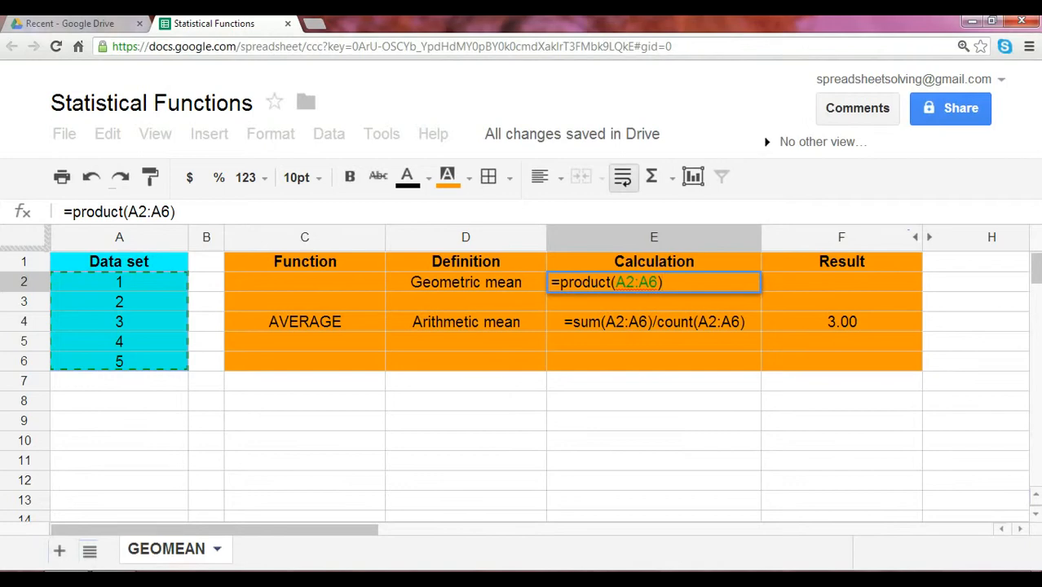
pyautogui.write('^(1/5)')
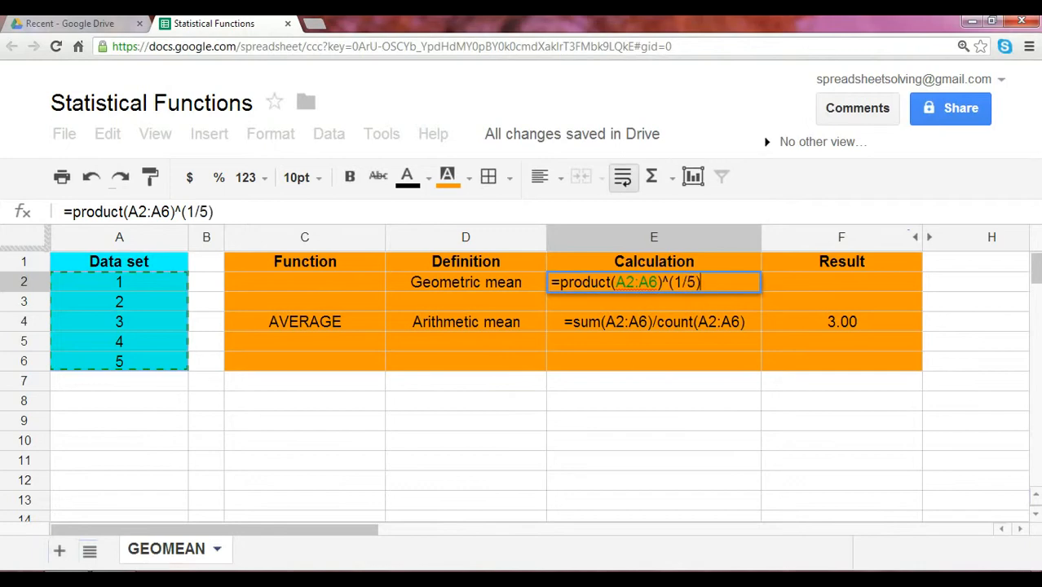
pyautogui.press('Return')
pyautogui.press('Up')
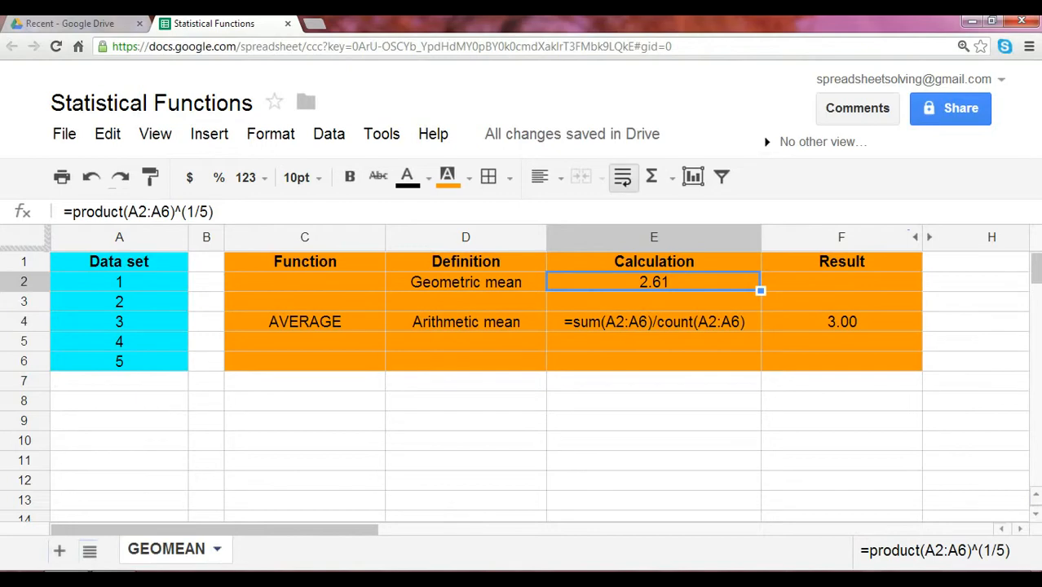
# Enter GEOMEAN as the function name in C2 for the geometric mean row
pyautogui.press('Left')
pyautogui.press('Left')
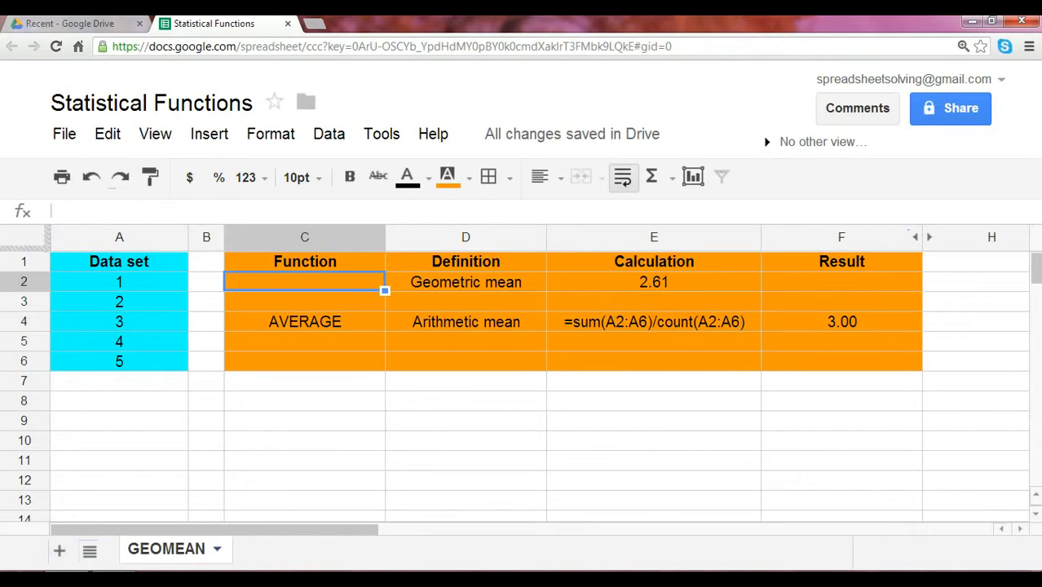
pyautogui.press('Right')
pyautogui.press('Right')
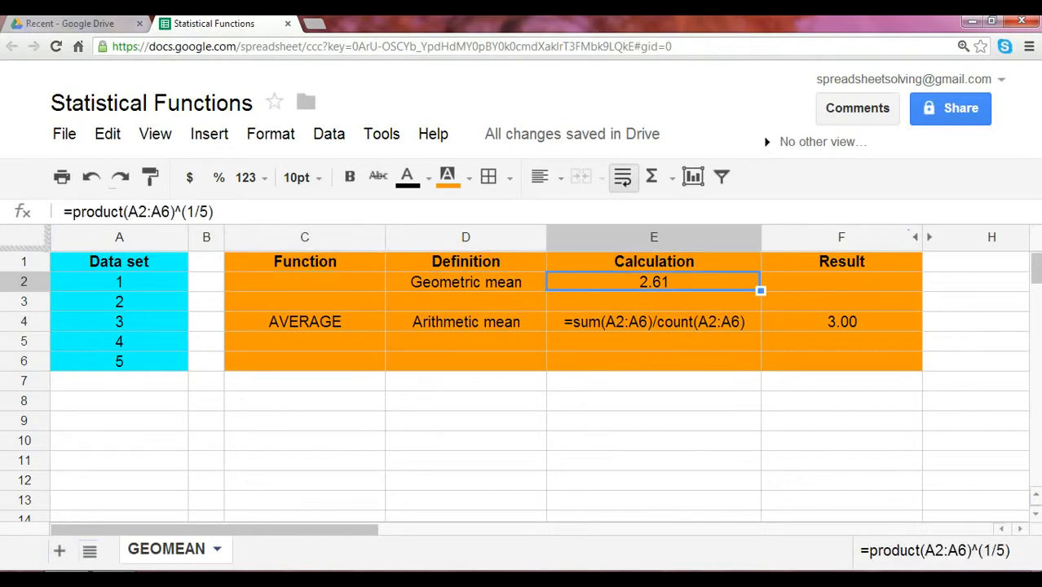
pyautogui.press('Left')
pyautogui.press('Left')
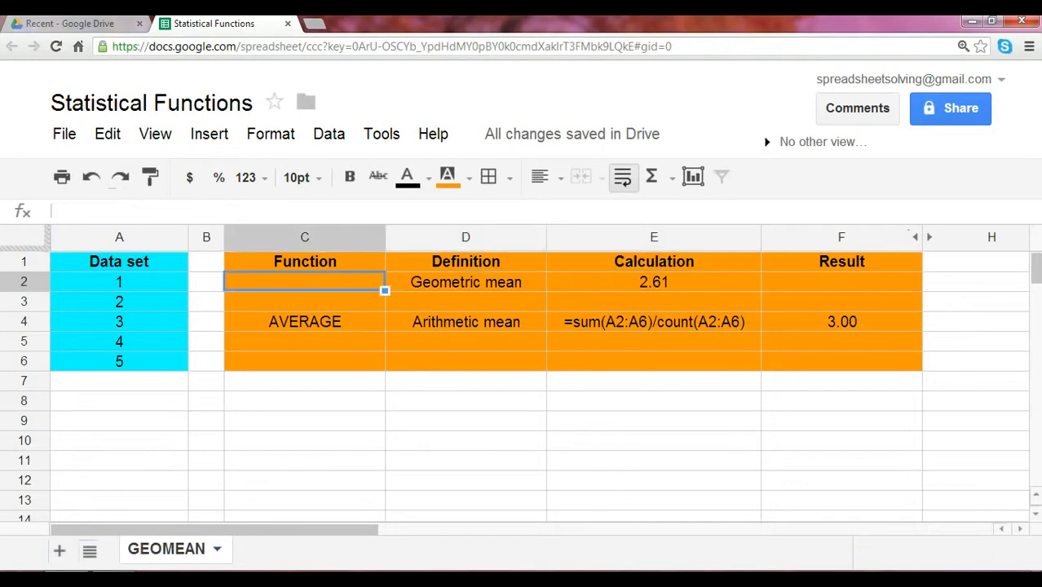
pyautogui.write('G')
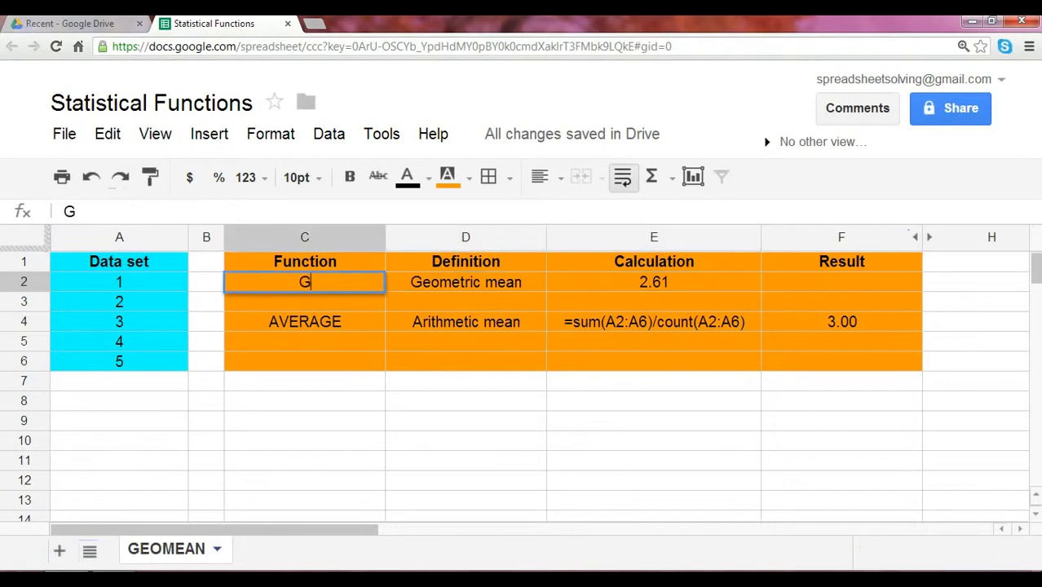
pyautogui.write('EOMEAN')
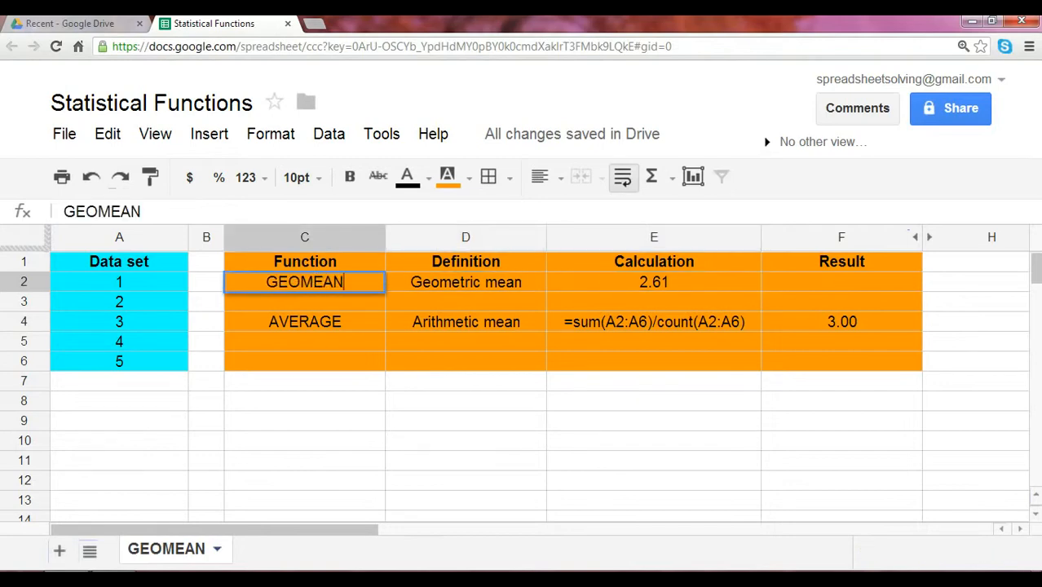
pyautogui.press('Return')
pyautogui.press('Up')
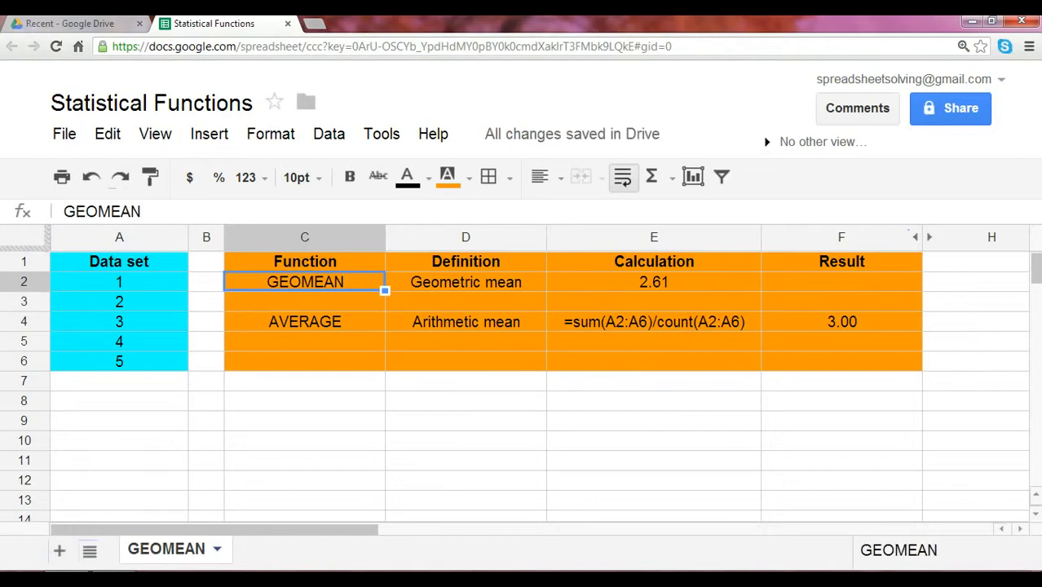
# Enter the formula =geomean(A2:A6) in Result cell F2 of the geometric mean row
pyautogui.press('Right')
pyautogui.press('Right')
pyautogui.press('Right')
pyautogui.write('=')
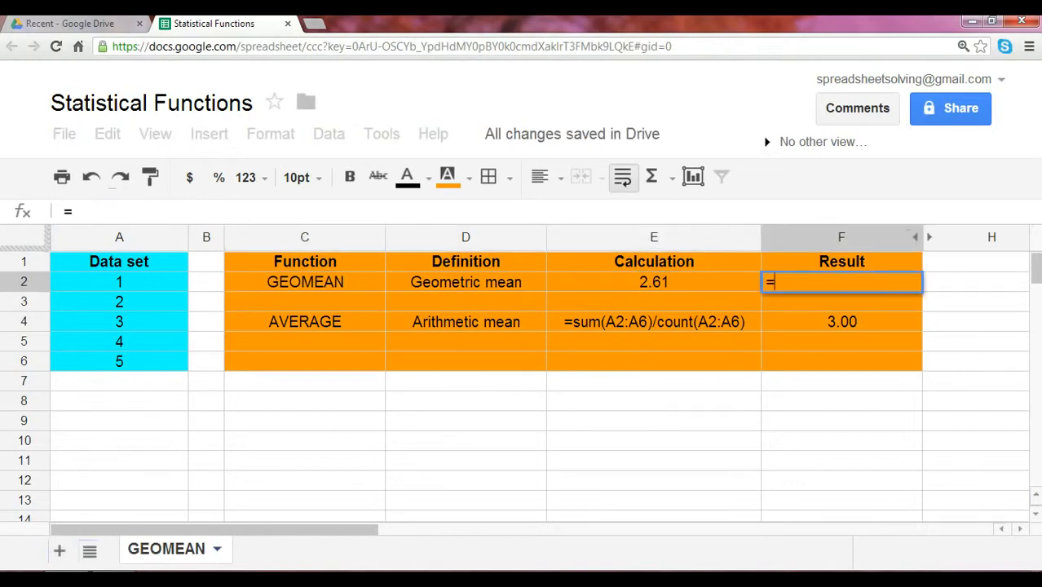
pyautogui.write('geomea')
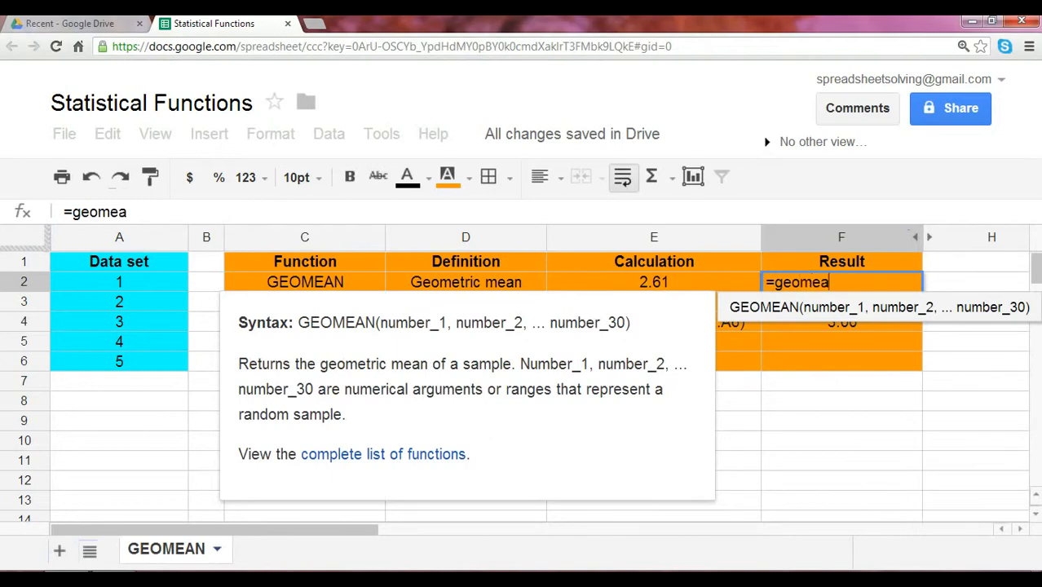
pyautogui.write('n(')
pyautogui.press('Left')
pyautogui.press('Left')
pyautogui.press('Left')
pyautogui.press('Left')
pyautogui.press('Left')
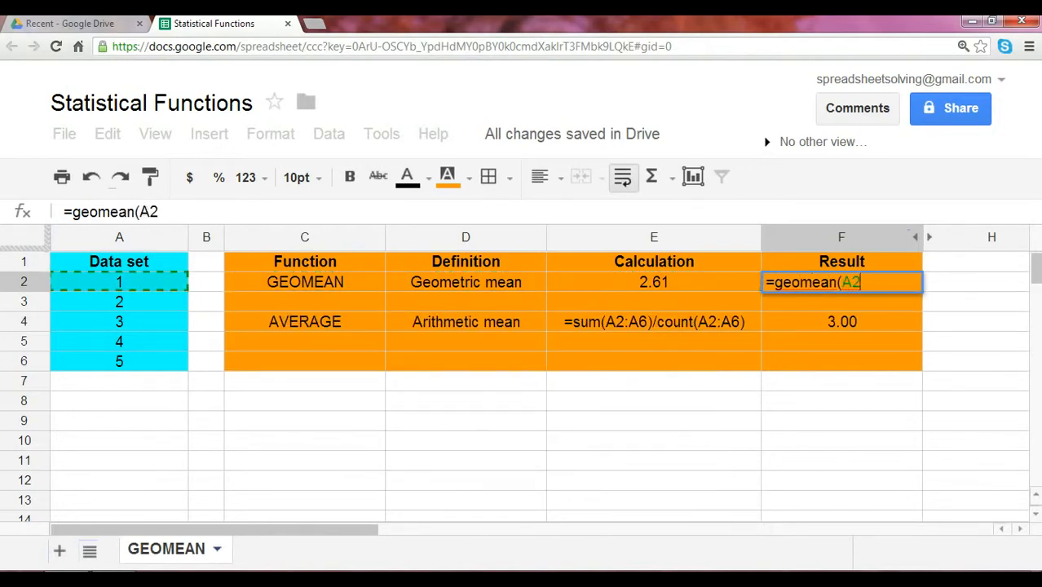
pyautogui.hotkey('shift', 'Down')
pyautogui.hotkey('shift', 'Down')
pyautogui.hotkey('shift', 'Down')
pyautogui.hotkey('shift', 'Down')
pyautogui.write(')')
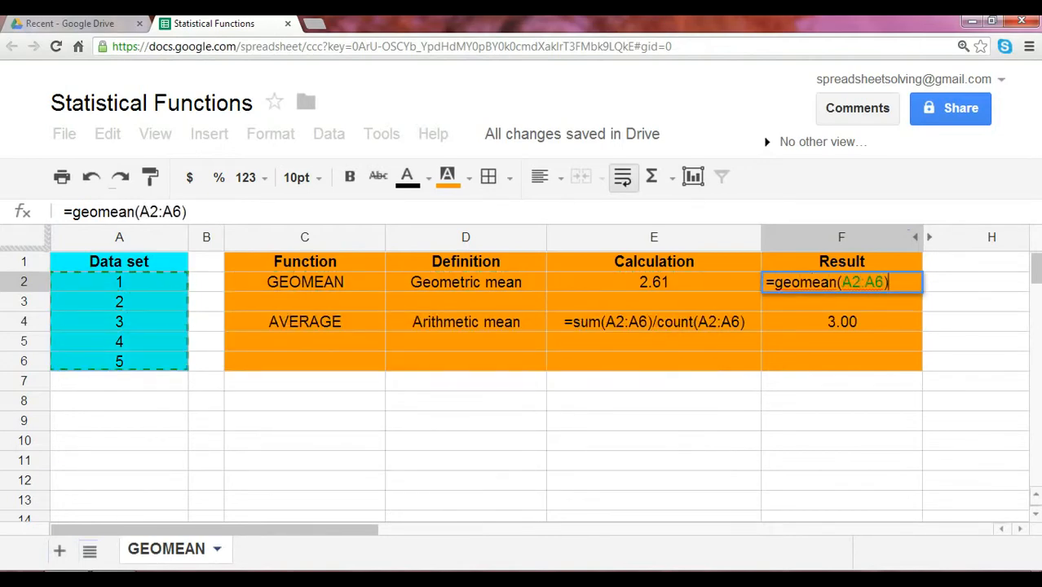
pyautogui.press('Return')
# Turn the formula in E2 into displayed text by adding an apostrophe before =product(A2:A6)^(1/5)
pyautogui.press('Up')
pyautogui.press('Left')
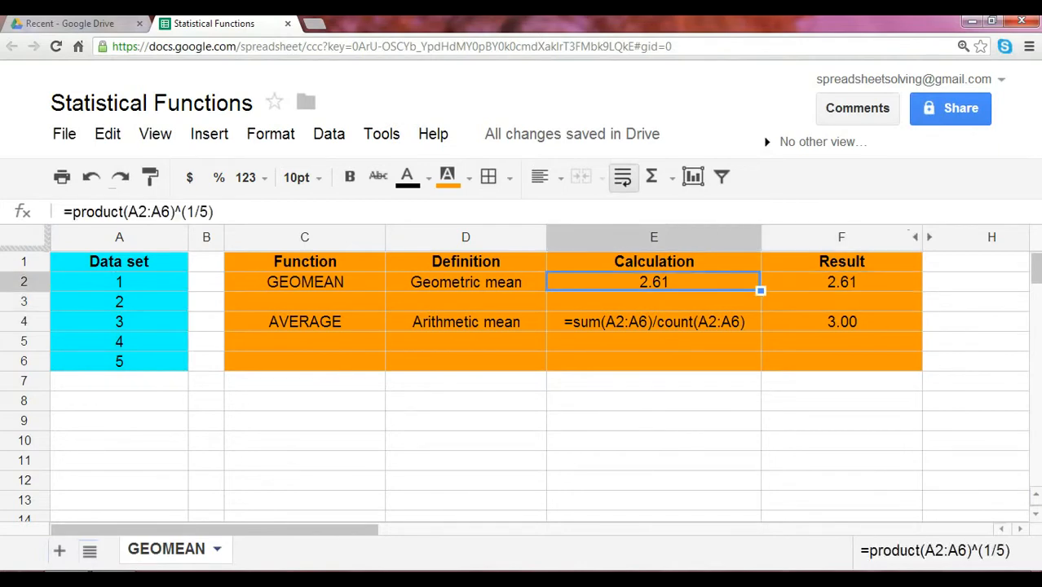
pyautogui.press('F2')
pyautogui.press('Left')
pyautogui.press('Left')
pyautogui.press('Left')
pyautogui.press('Left')
pyautogui.press('Left')
pyautogui.press('Left')
pyautogui.press('Left')
pyautogui.press('Left')
pyautogui.press('Left')
pyautogui.press('Left')
pyautogui.press('Left')
pyautogui.press('Left')
pyautogui.press('Left')
pyautogui.press('Left')
pyautogui.press('Left')
pyautogui.press('Left')
pyautogui.press('Left')
pyautogui.press('Left')
pyautogui.press('Left')
pyautogui.press('Left')
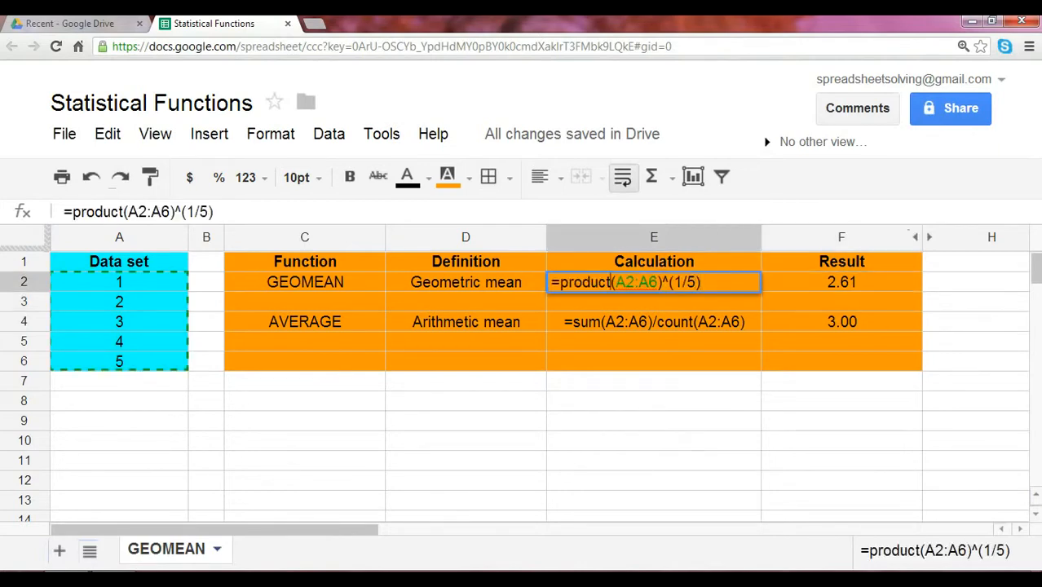
pyautogui.write("'")
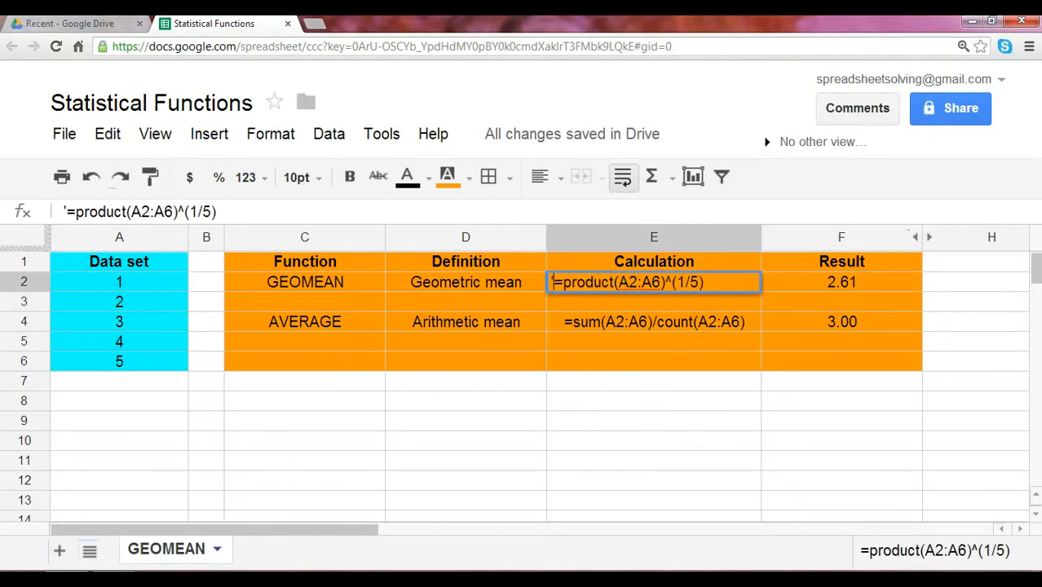
pyautogui.press('Return')
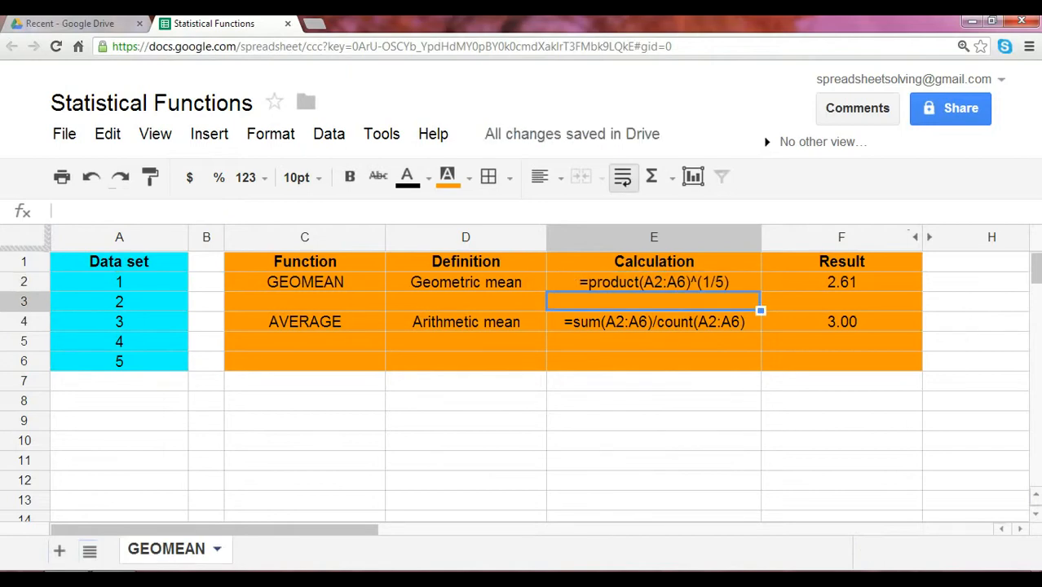
# Unhide the Formula column G between columns F and H, then clear the column selection by selecting G8
pyautogui.press('Up')
pyautogui.press('Left')
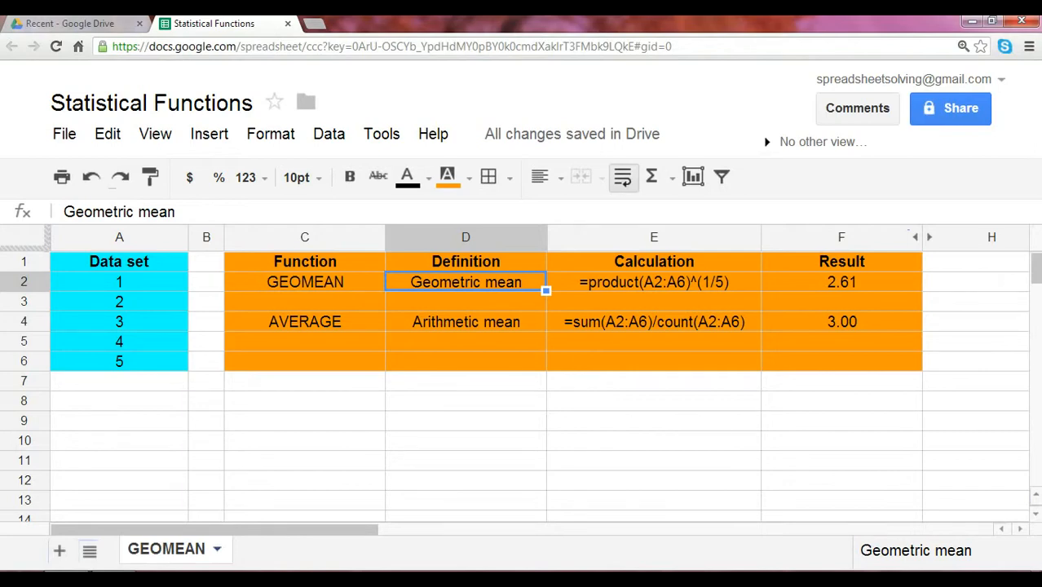
pyautogui.click(304, 282)
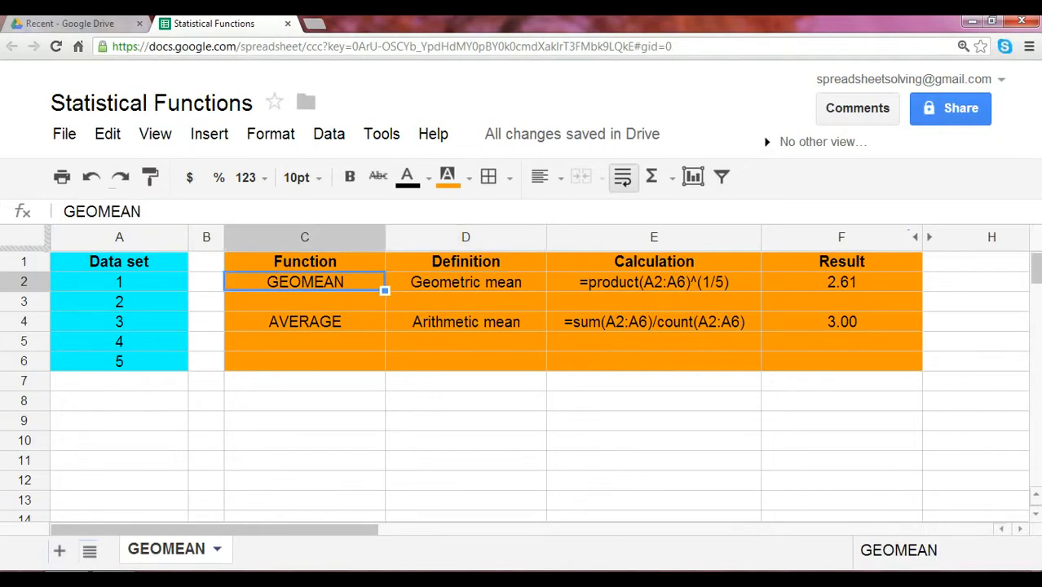
pyautogui.click(466, 282)
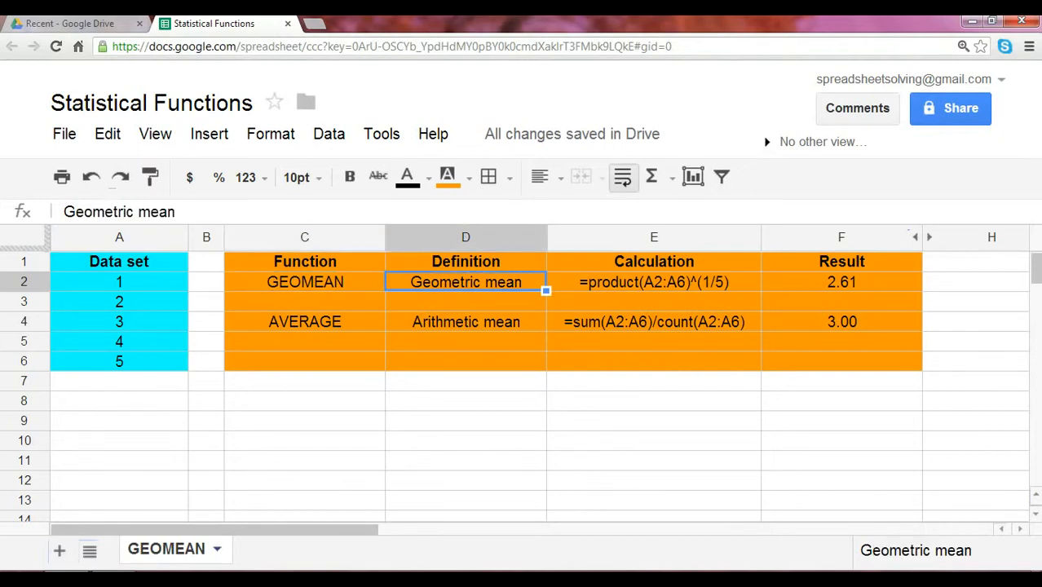
pyautogui.press('Right')
pyautogui.press('Right')
pyautogui.press('Right')
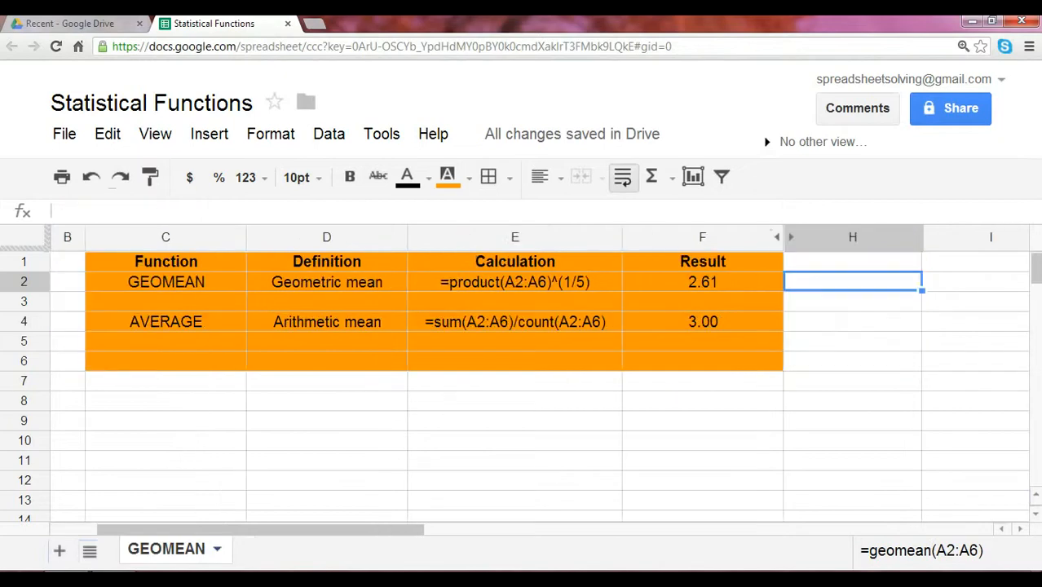
pyautogui.click(794, 242)
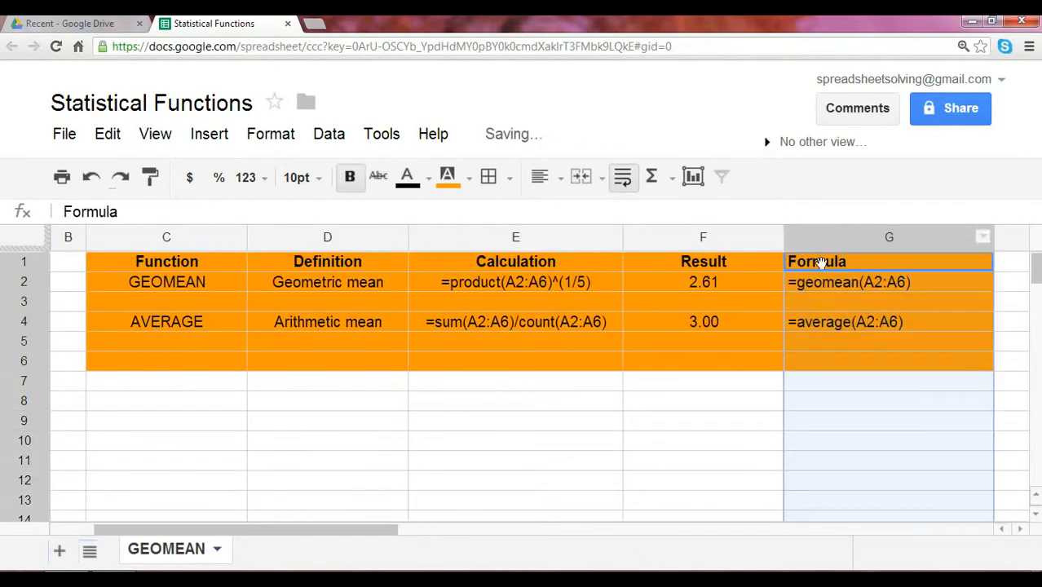
pyautogui.click(831, 408)
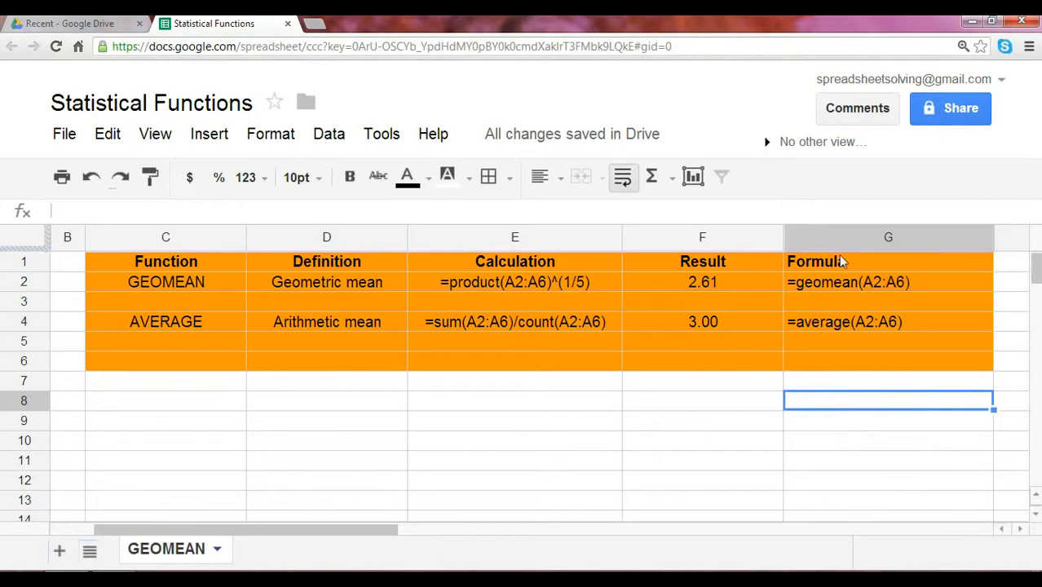